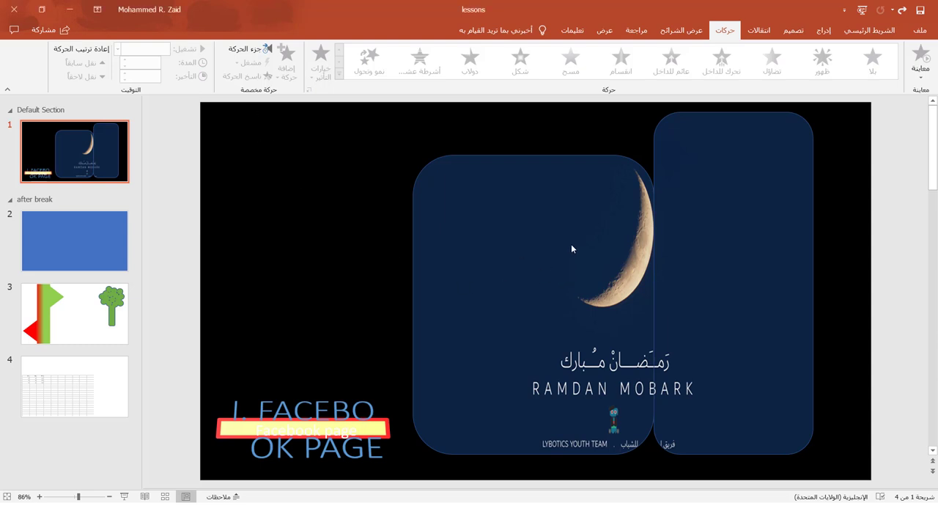
# - Shift the crescent card group right and shrink it toward the upper-right of slide 1
pyautogui.click(735, 230)
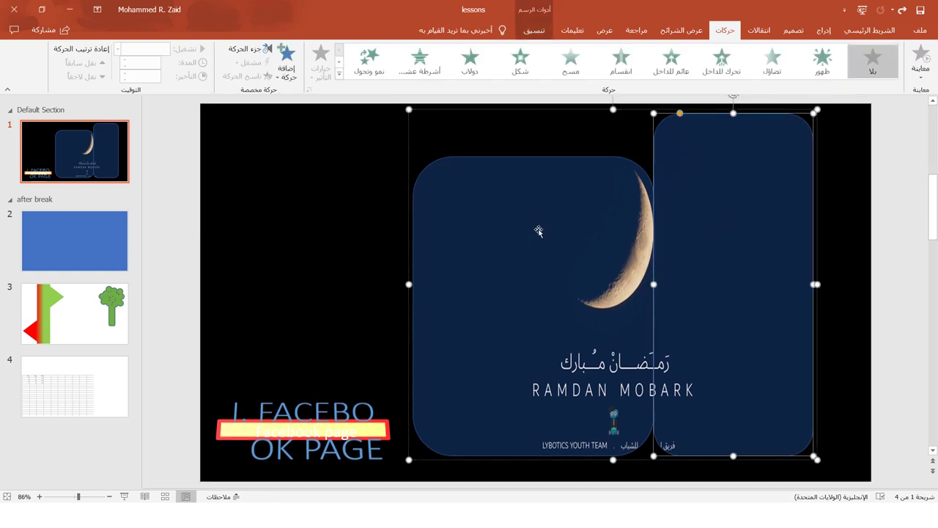
pyautogui.click(538, 231)
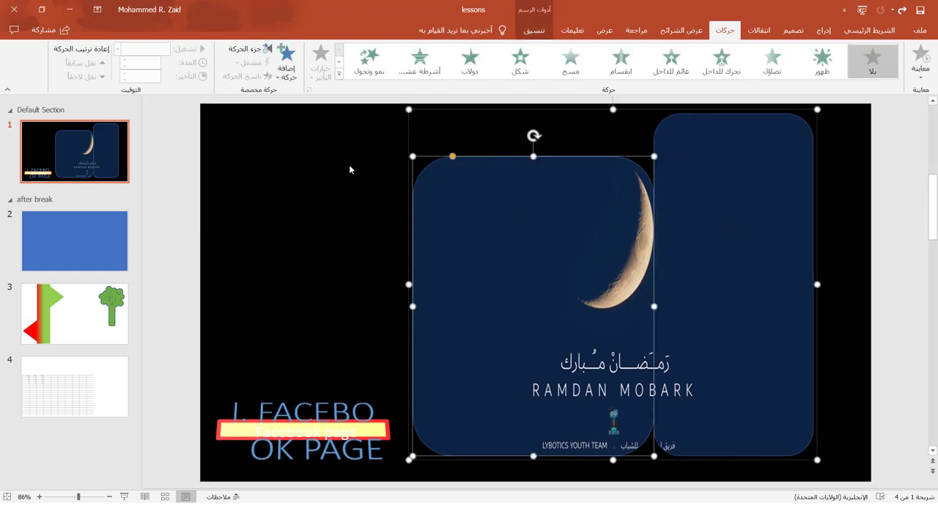
pyautogui.moveTo(538, 231); pyautogui.dragTo(585, 245)
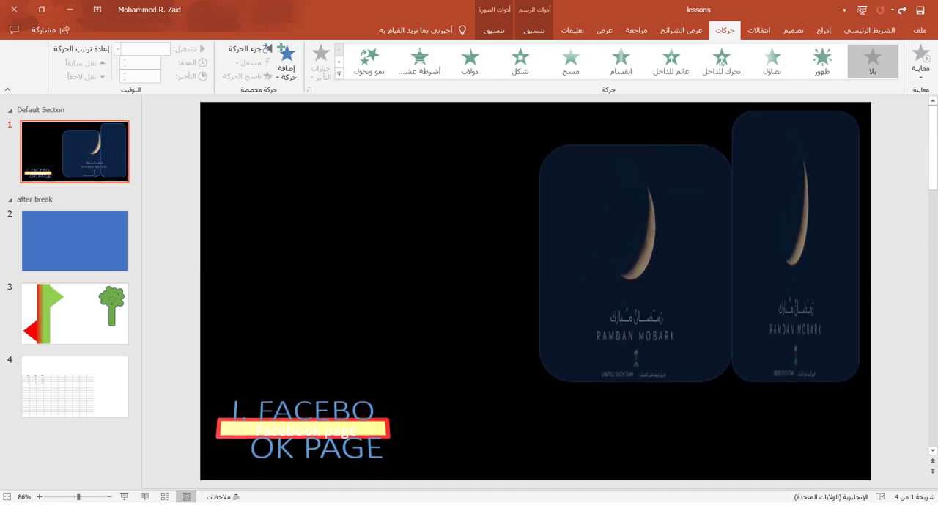
pyautogui.moveTo(454, 456); pyautogui.dragTo(536, 387)
pyautogui.click(294, 421)
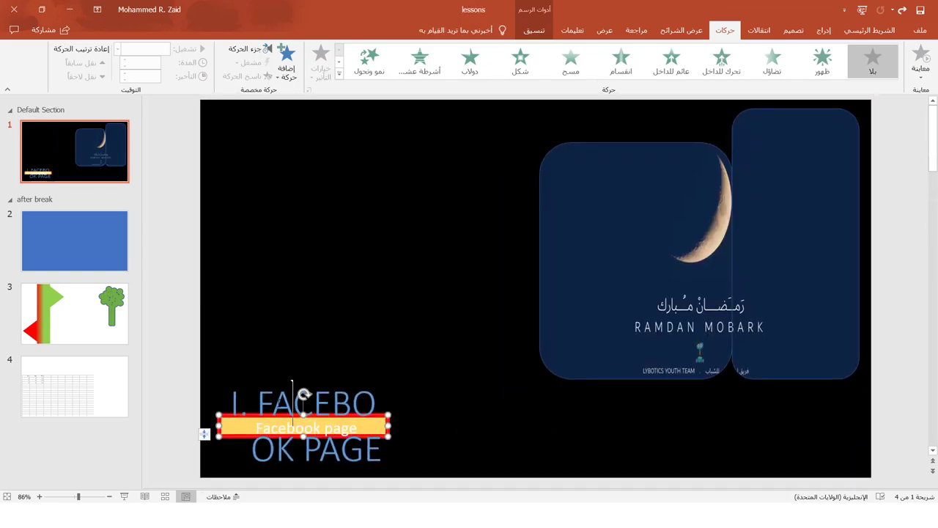
pyautogui.click(286, 424)
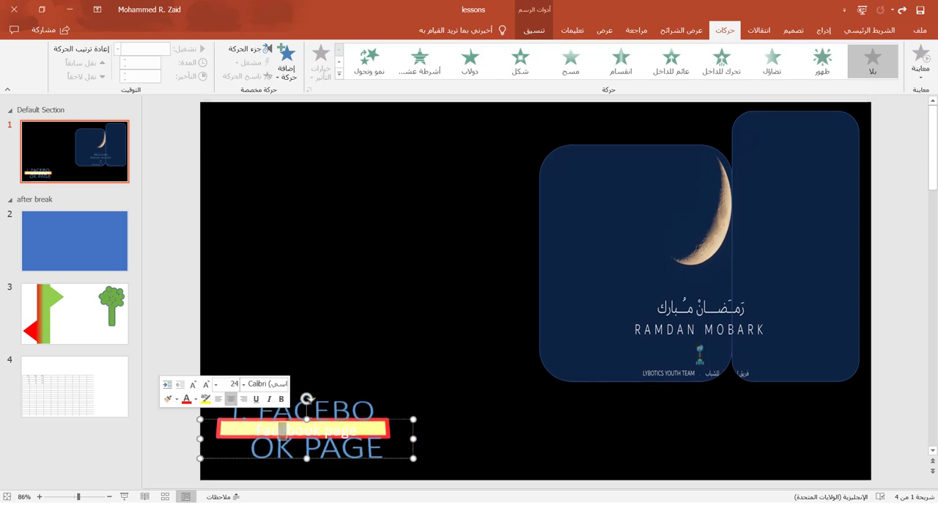
# - Lift the Facebook page caption above its bar and move the bar toward the slide centre
pyautogui.moveTo(283, 429); pyautogui.dragTo(344, 223)
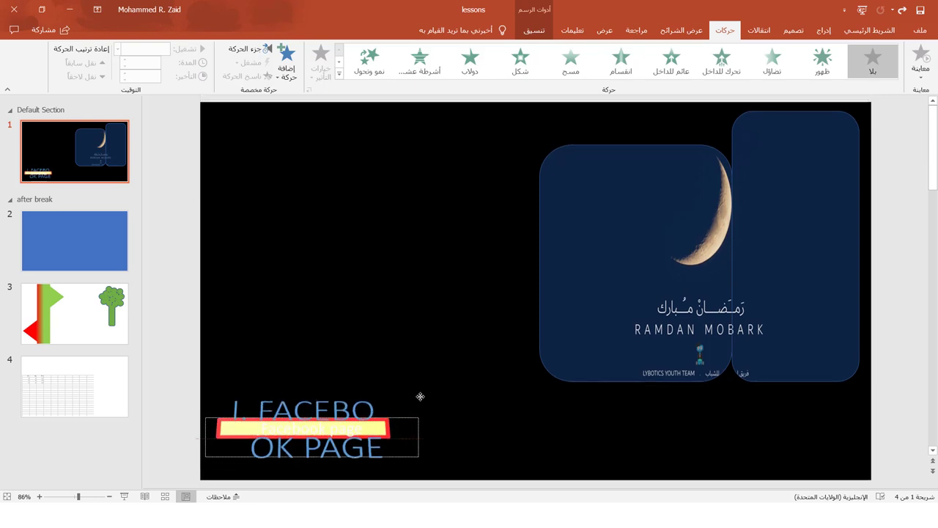
pyautogui.click(383, 430)
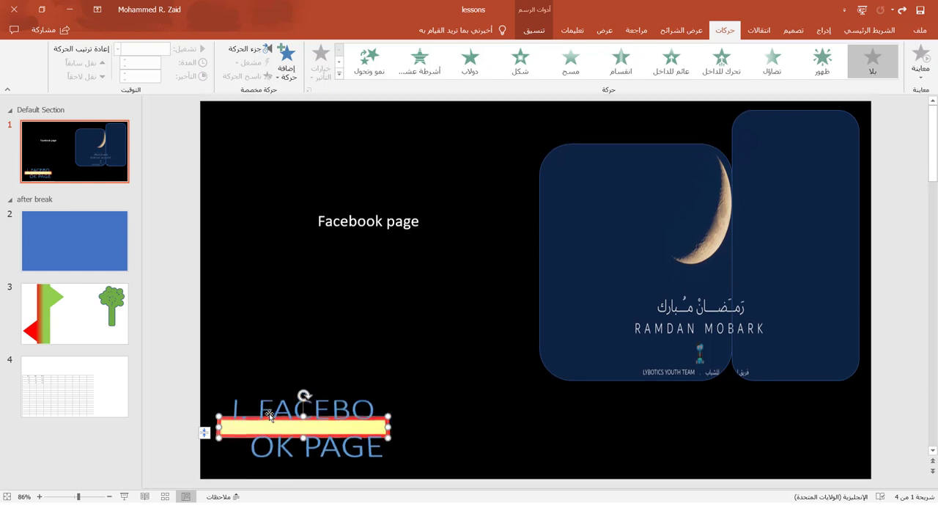
pyautogui.moveTo(262, 428)
pyautogui.mouseDown()
pyautogui.moveTo(336, 335)
pyautogui.moveTo(316, 371)
pyautogui.mouseUp()
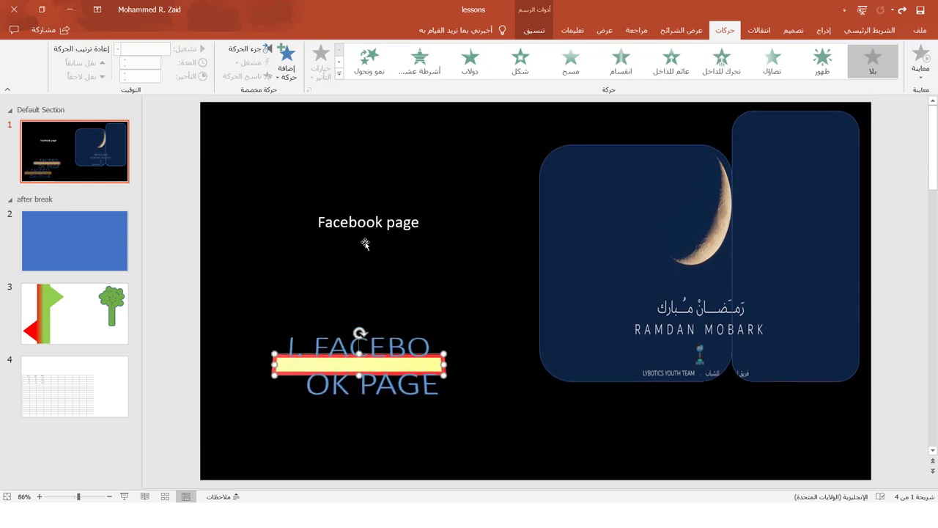
# - Nudge the crescent card group slightly down-left and reselect it
pyautogui.moveTo(631, 258); pyautogui.dragTo(627, 270)
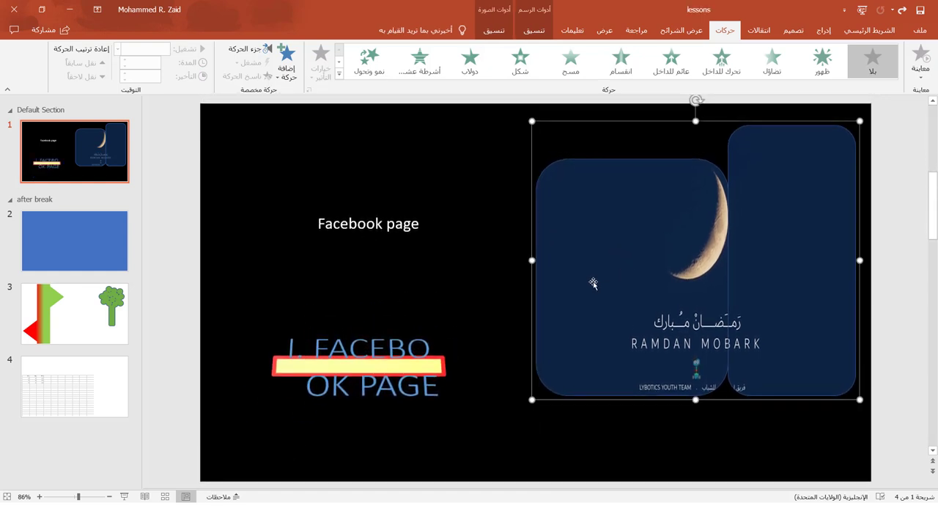
pyautogui.click(491, 186)
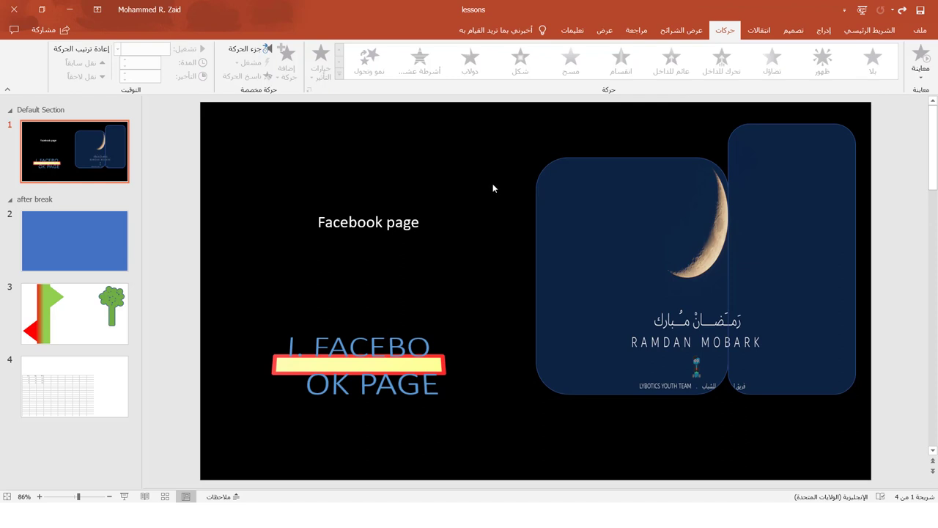
pyautogui.click(664, 191)
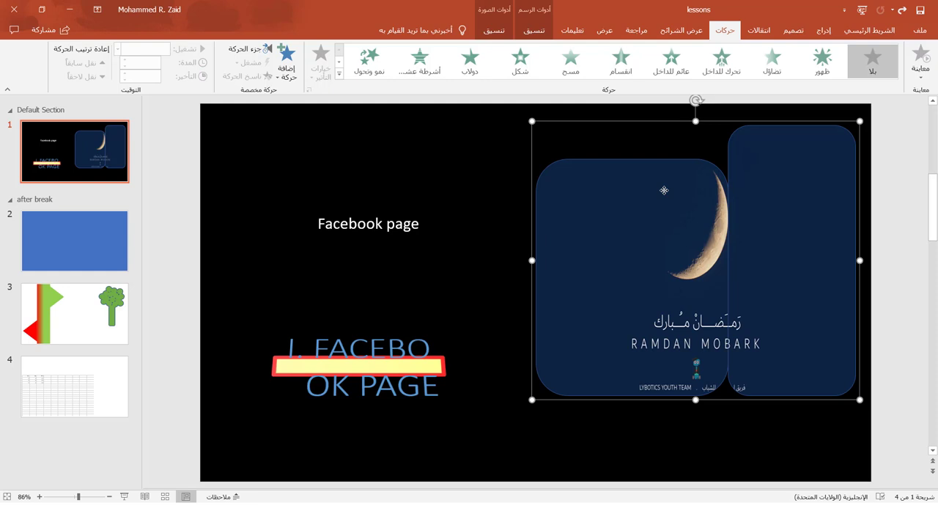
pyautogui.click(402, 196)
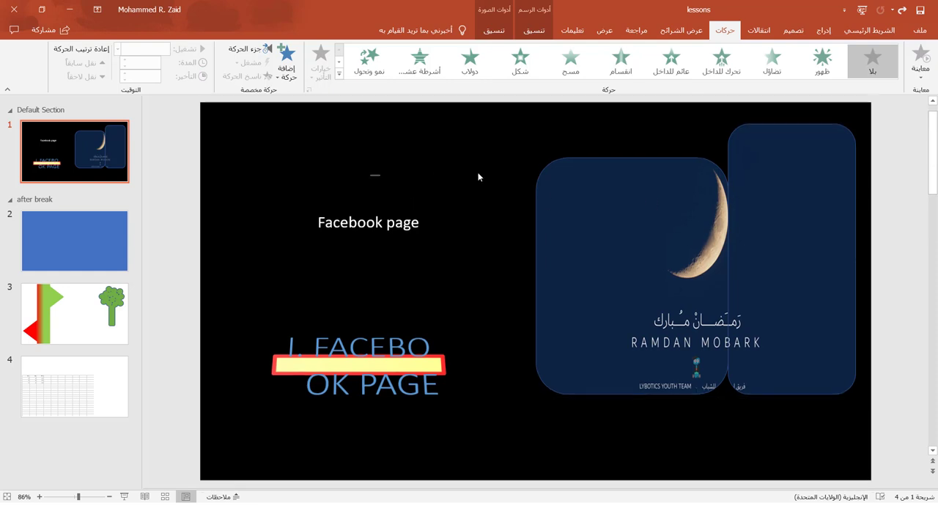
pyautogui.click(553, 214)
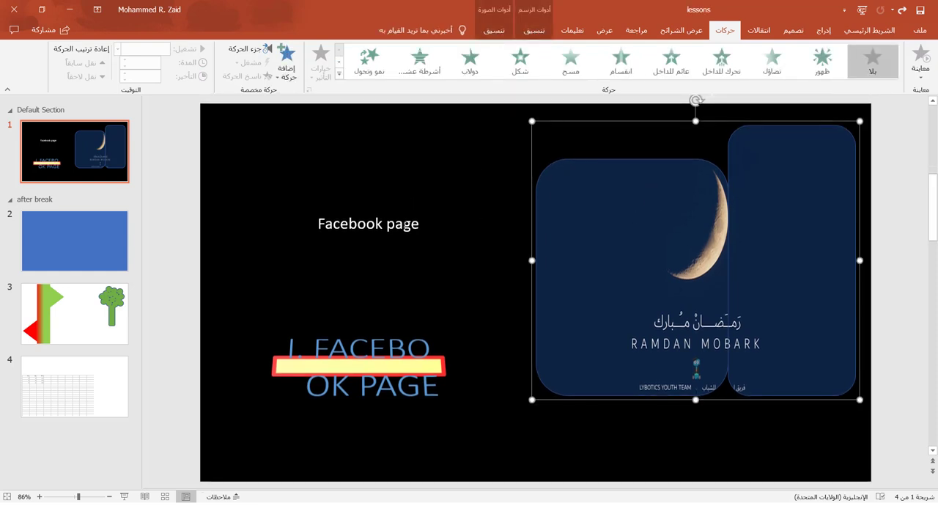
# - Select the Facebook caption and yellow bar, then go to slide 2
pyautogui.click(403, 222)
pyautogui.click(387, 362)
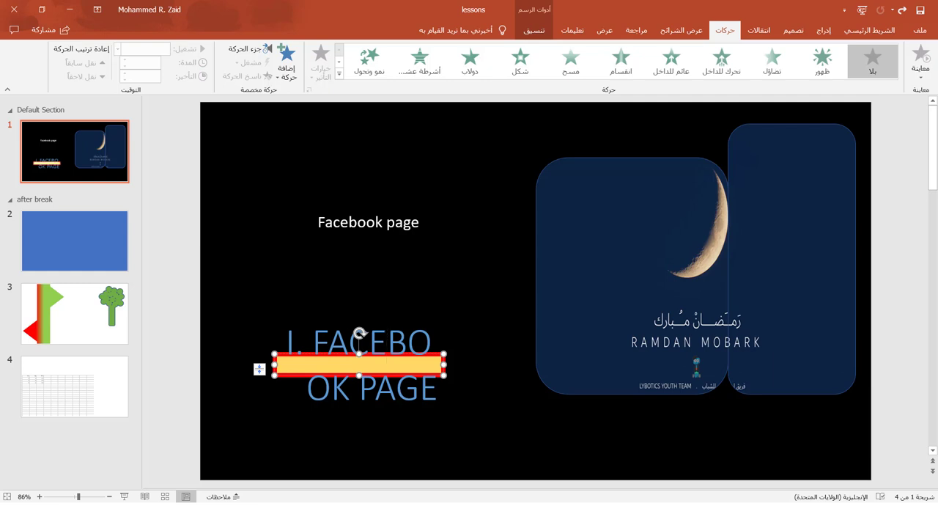
pyautogui.click(80, 250)
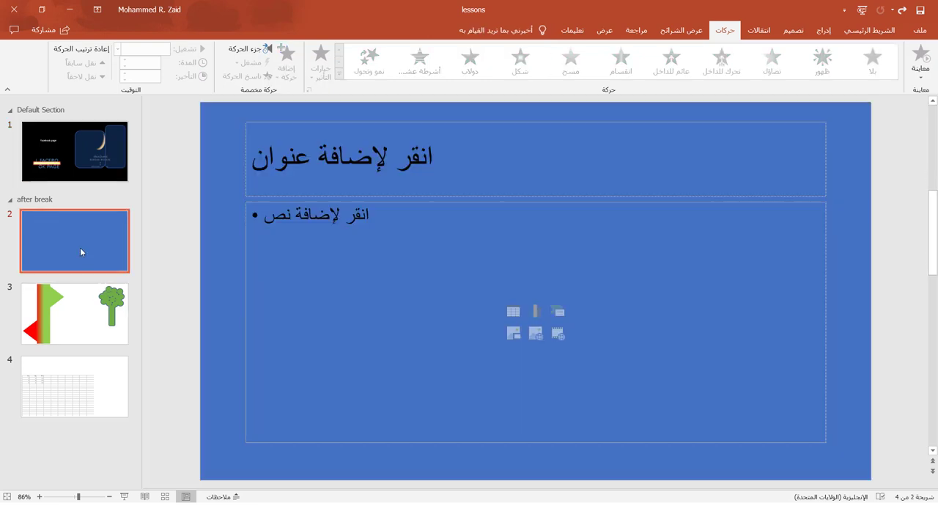
# - Go back to slide 1 and switch from Home to the Animations tools
pyautogui.click(96, 171)
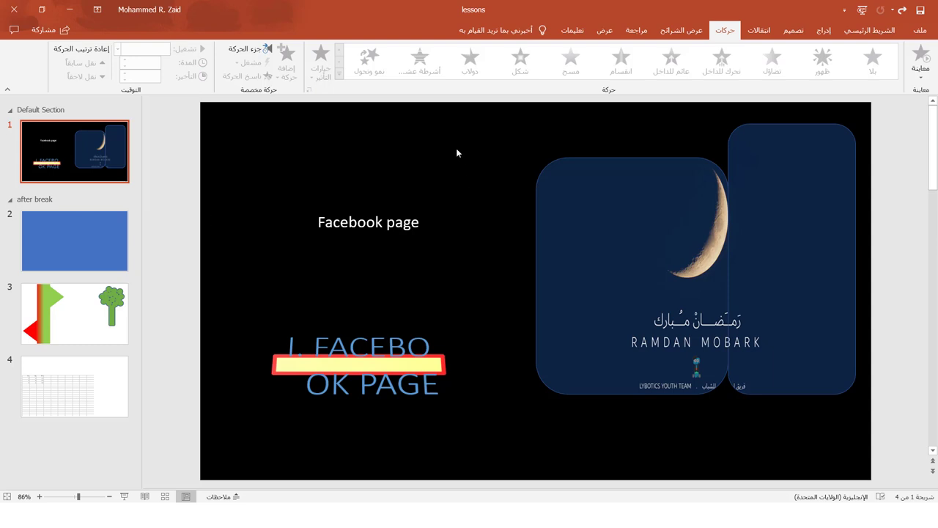
pyautogui.click(854, 36)
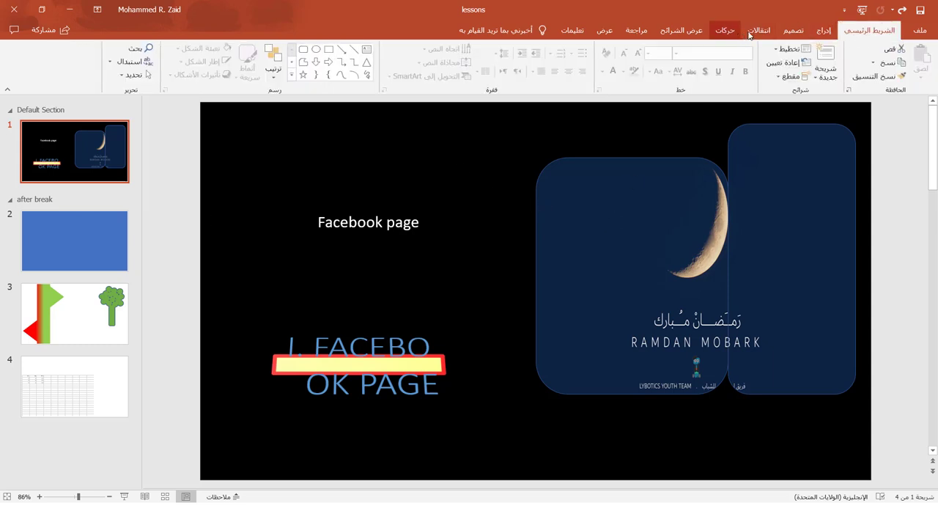
pyautogui.click(726, 31)
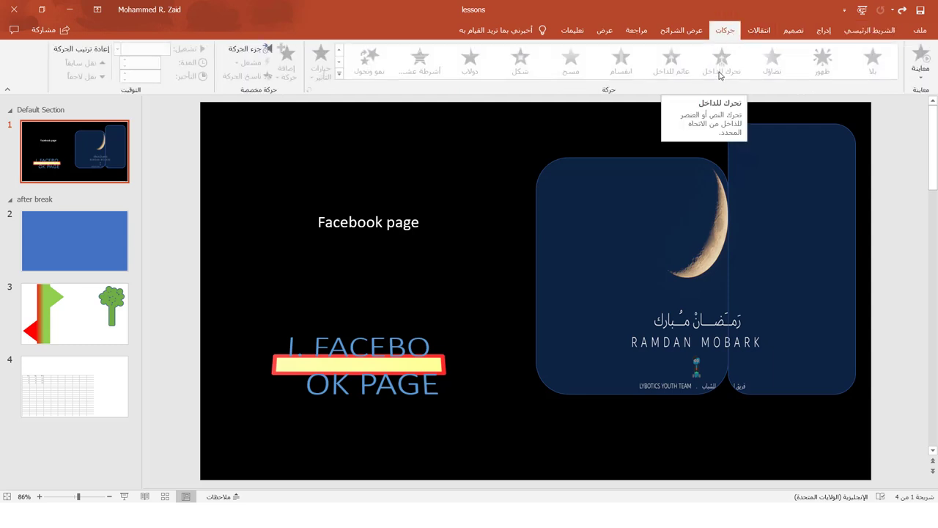
# - Select the crescent card group, then Shift-add the Facebook page caption and yellow bar
pyautogui.click(626, 198)
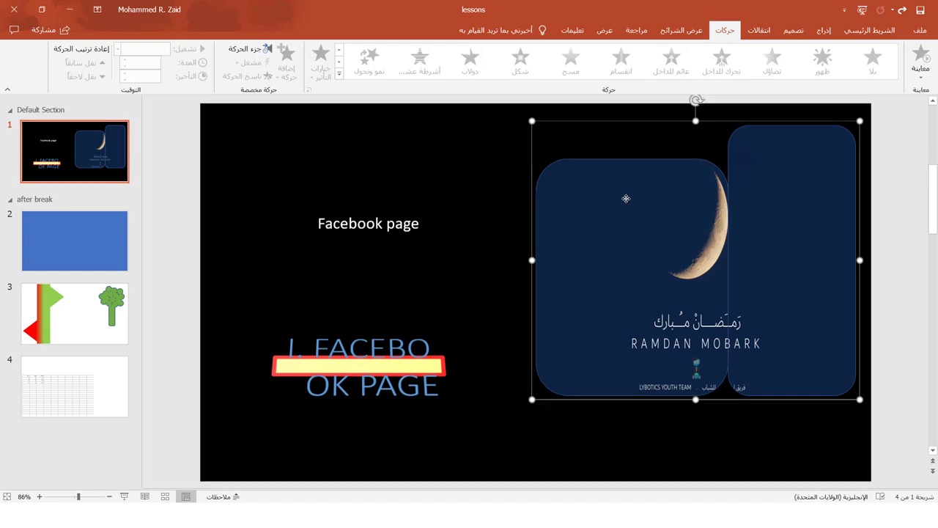
pyautogui.click(448, 173)
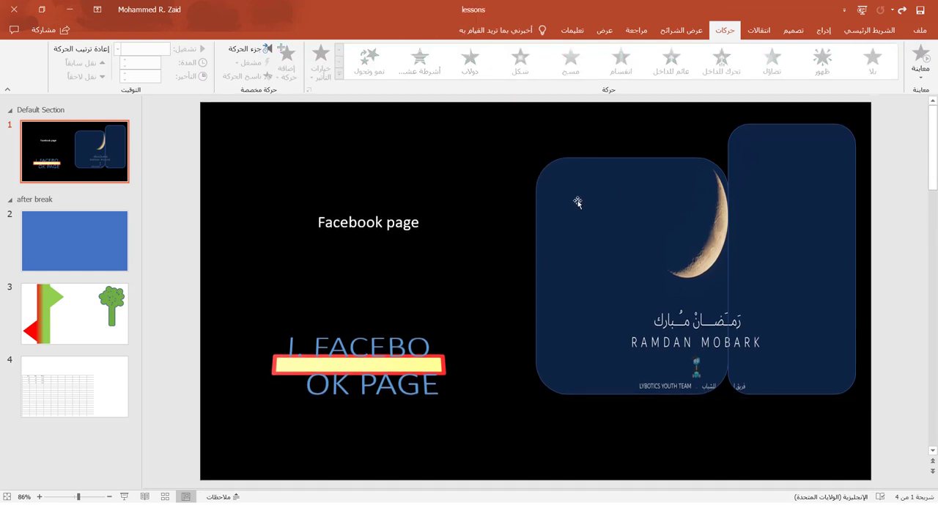
pyautogui.moveTo(382, 142); pyautogui.dragTo(480, 139)
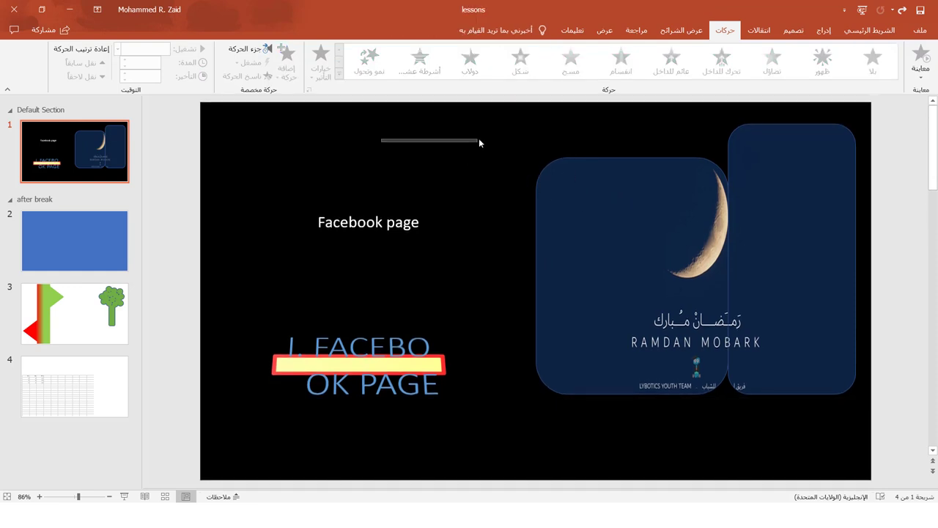
pyautogui.click(575, 219)
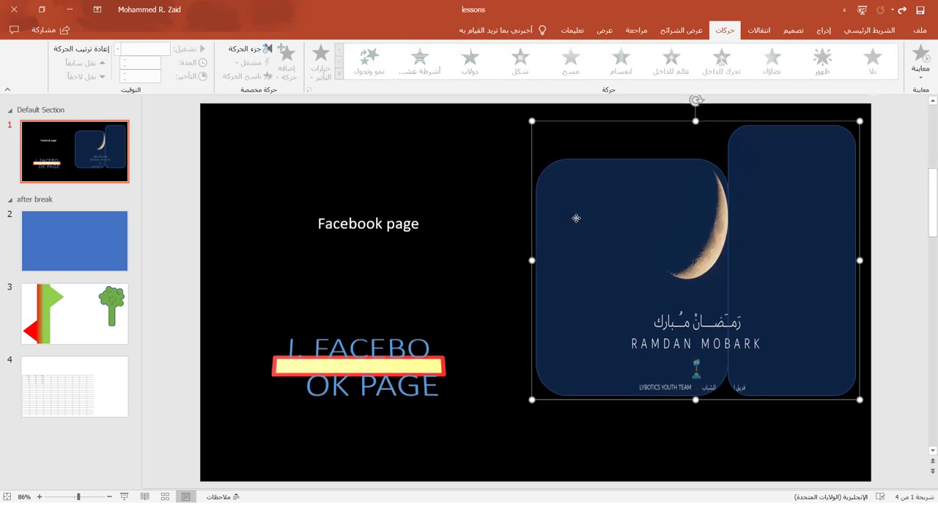
pyautogui.keyDown('shift'); pyautogui.click(358, 223); pyautogui.keyUp('shift')
pyautogui.keyDown('shift'); pyautogui.click(357, 365); pyautogui.keyUp('shift')
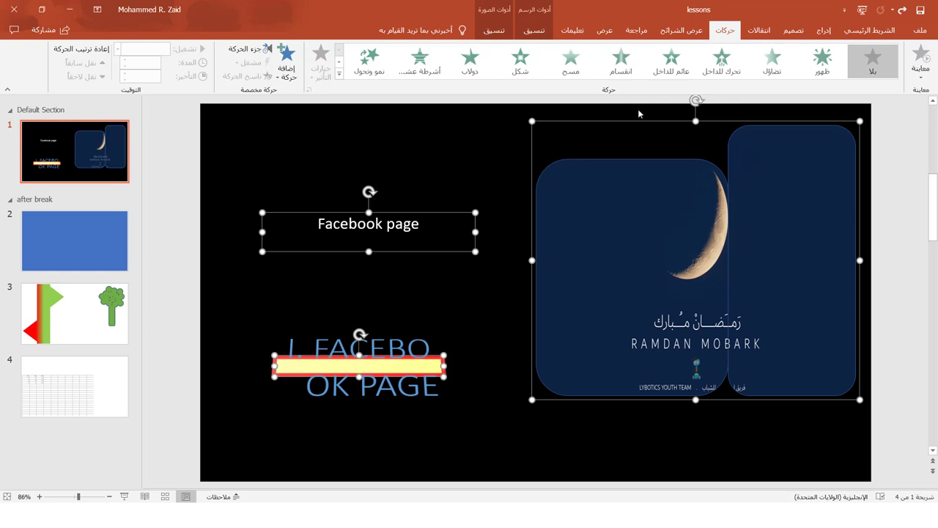
# - Expand the Animations gallery to its full entrance, emphasis, exit and motion-path list
pyautogui.click(340, 74)
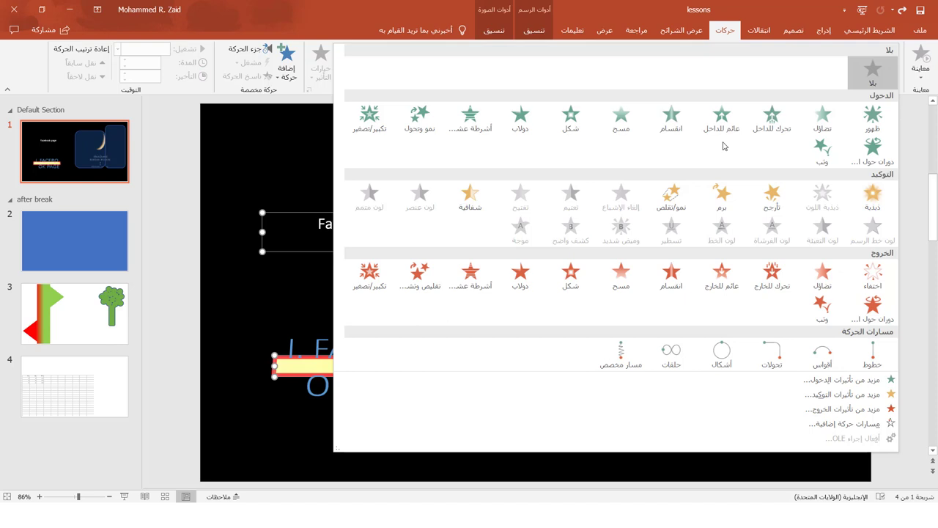
# - Open More Entrance Effects, move the dialog aside, and preview Split, Circle and Wheel
pyautogui.click(760, 380)
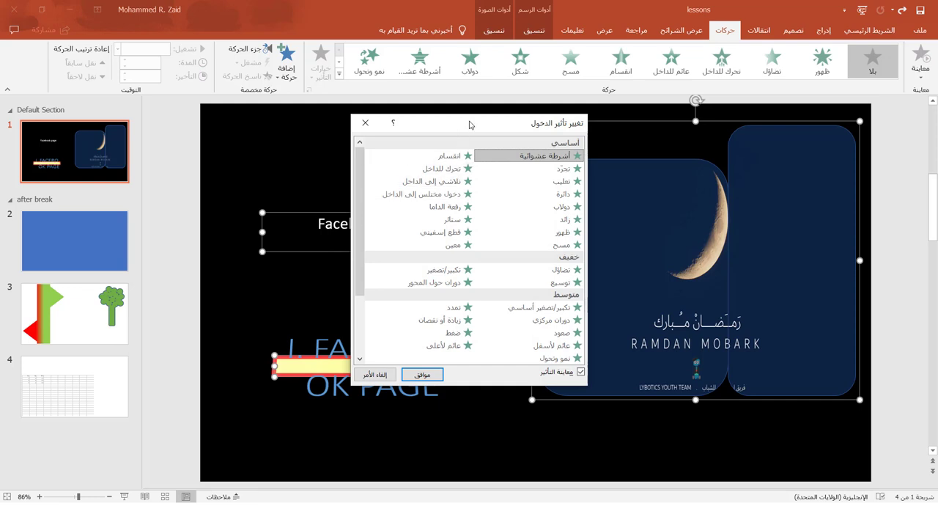
pyautogui.moveTo(469, 124); pyautogui.dragTo(134, 128)
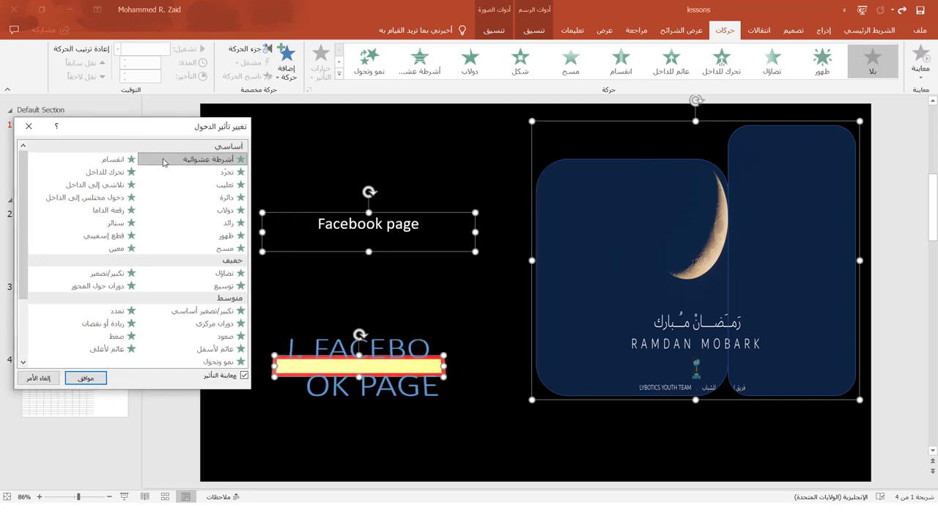
pyautogui.click(132, 161)
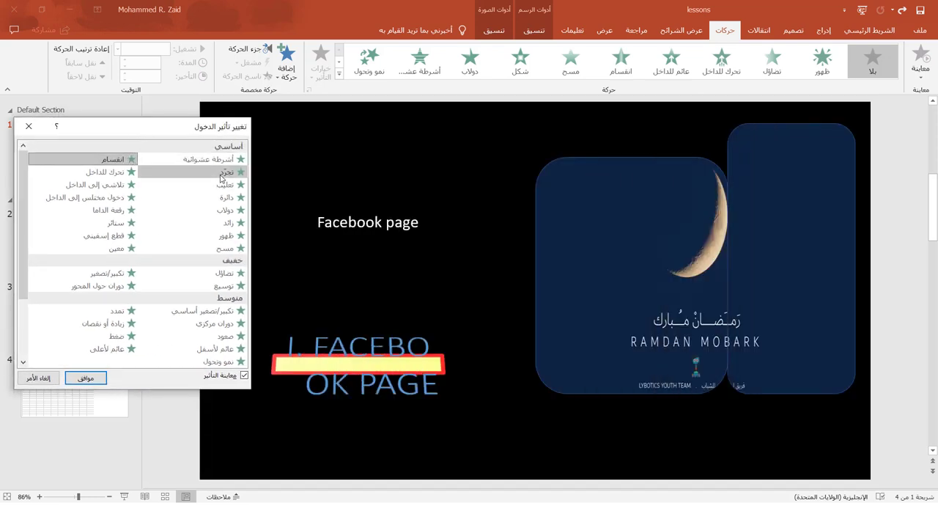
pyautogui.click(222, 176)
pyautogui.click(214, 185)
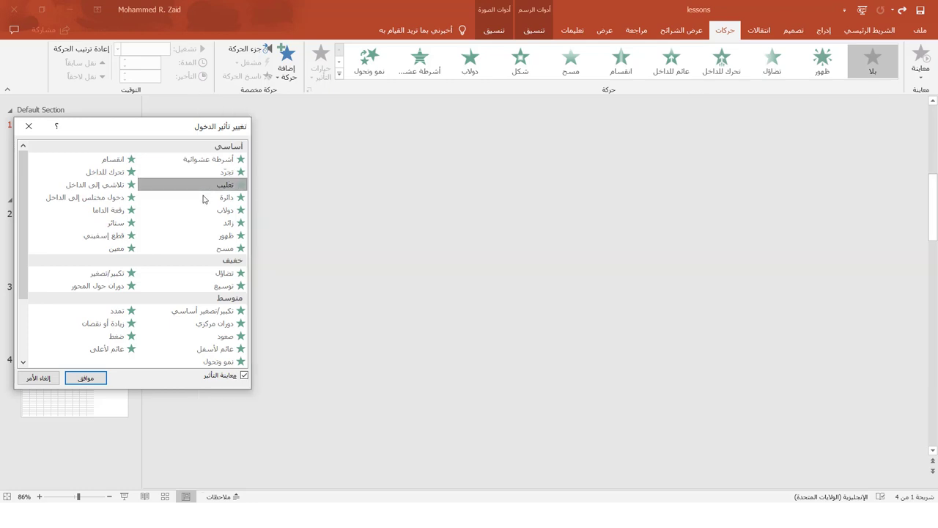
pyautogui.click(204, 198)
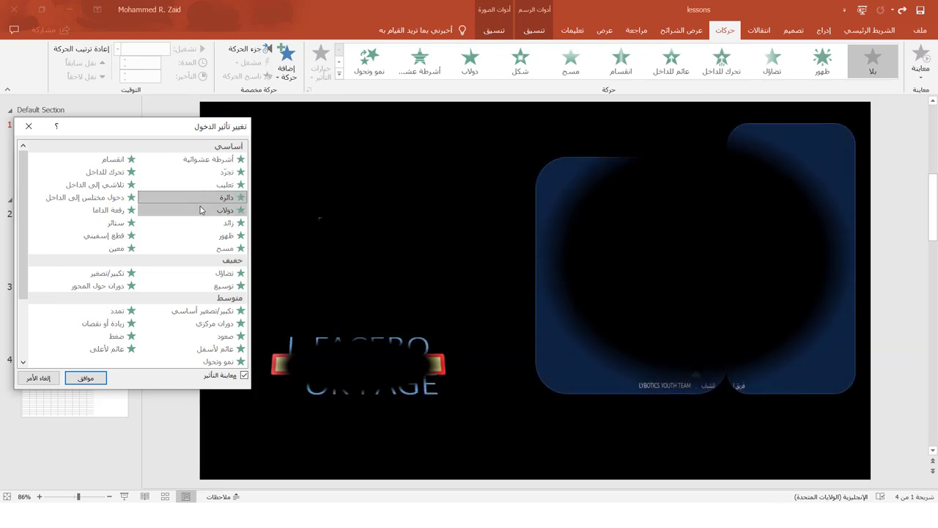
pyautogui.click(199, 211)
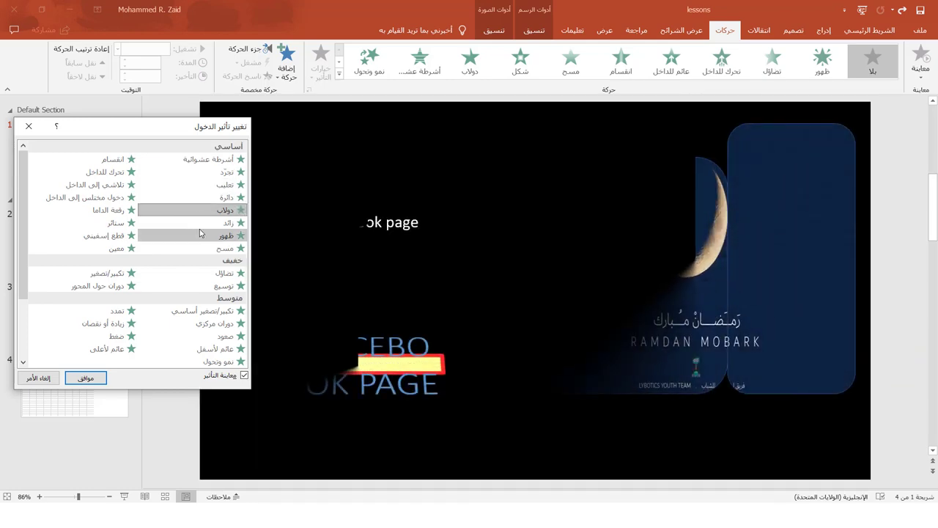
# - After previewing Appear, Diamond and Wedge, apply Wipe as the entrance effect
pyautogui.click(192, 235)
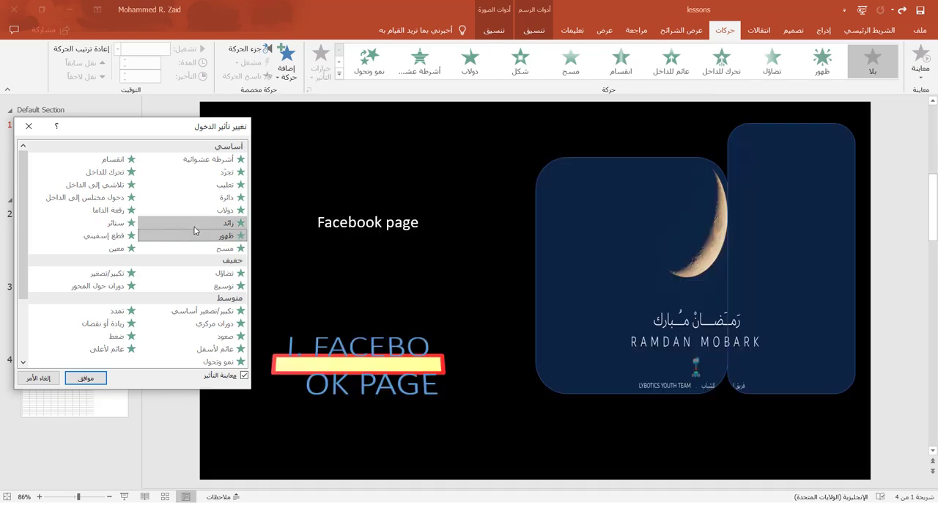
pyautogui.click(194, 227)
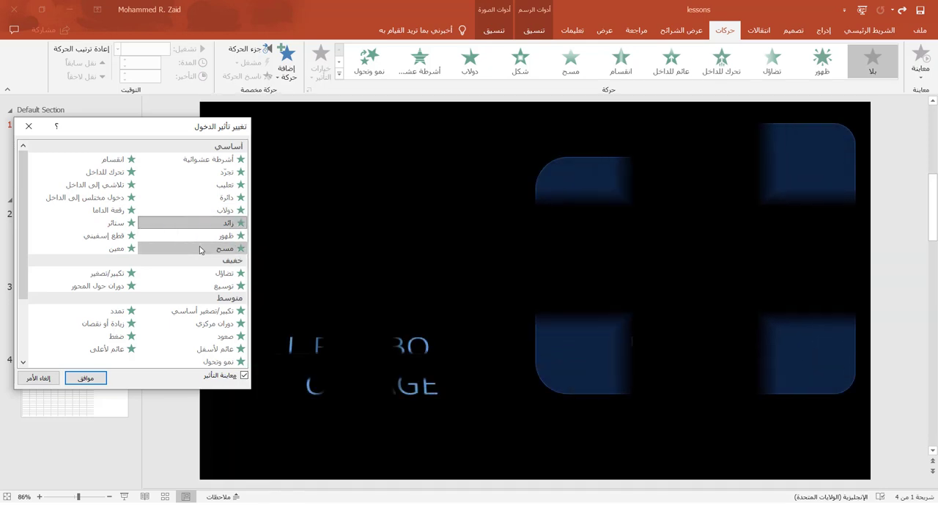
pyautogui.click(200, 250)
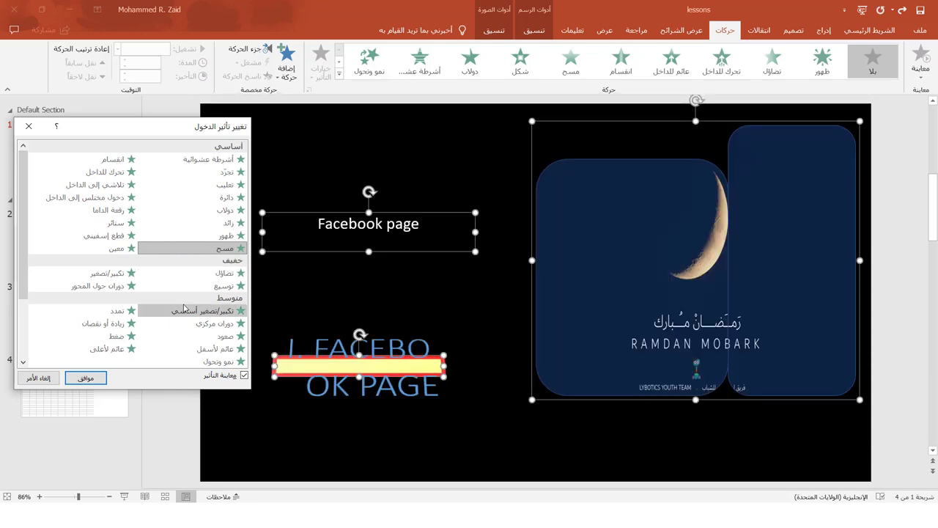
pyautogui.click(118, 251)
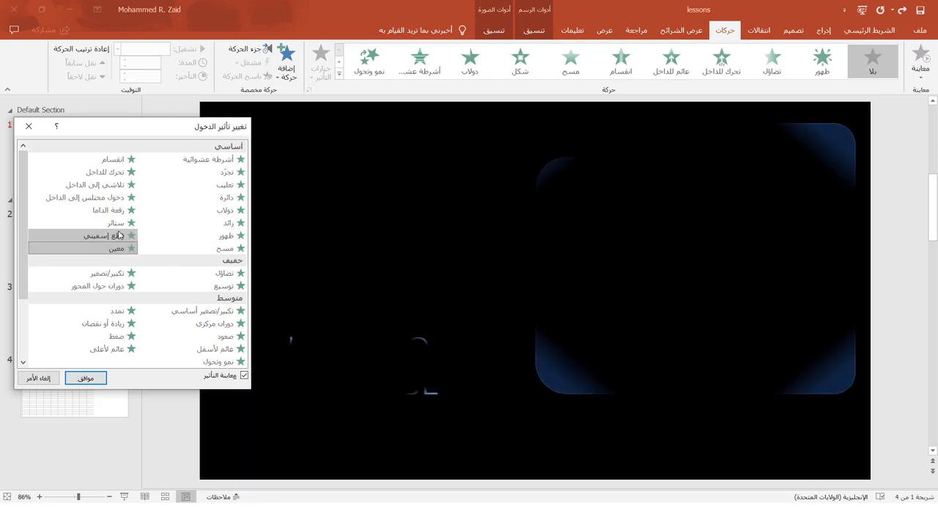
pyautogui.click(120, 235)
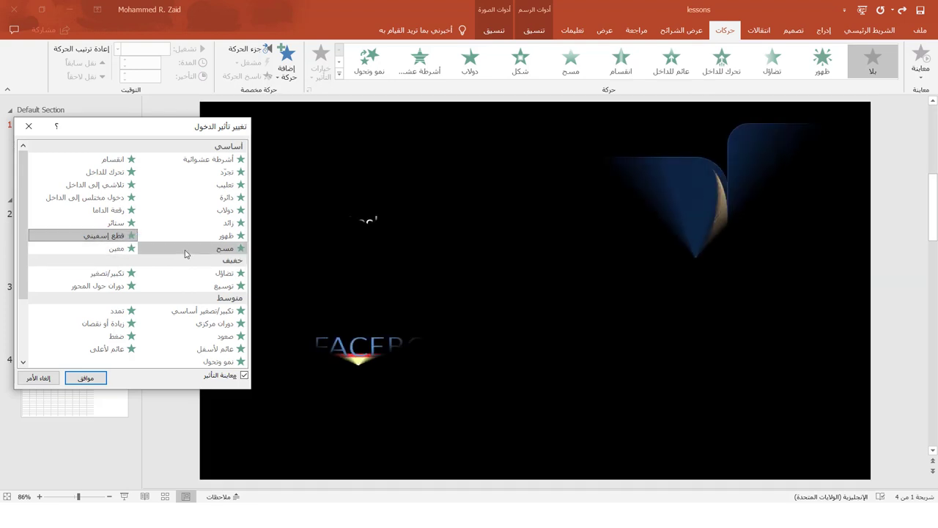
pyautogui.click(185, 253)
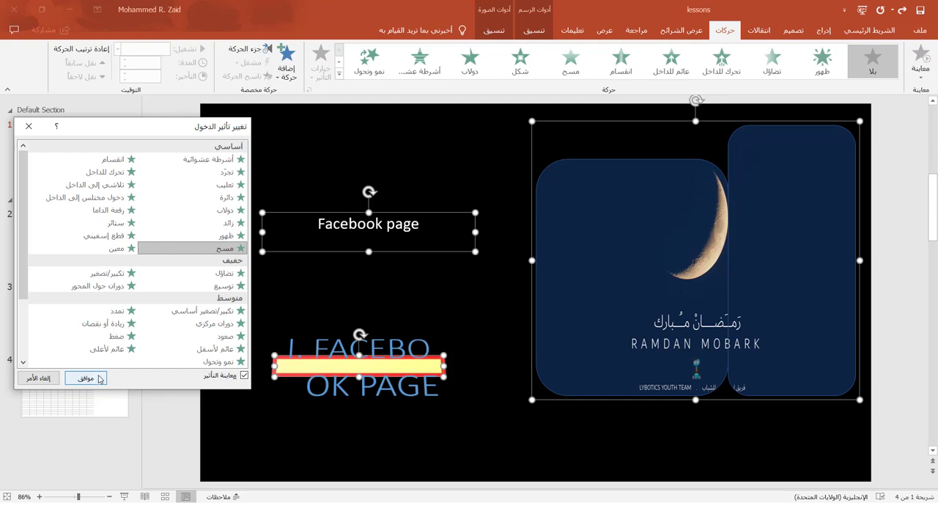
pyautogui.click(100, 378)
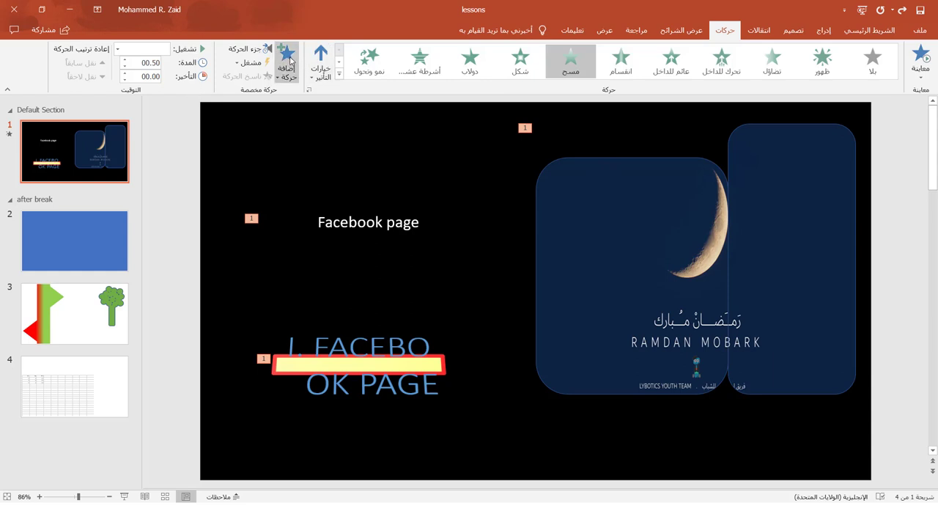
# - In the Animation Pane, delay the Facebook page caption to about 0.5 s and push Title 24 later
pyautogui.click(250, 49)
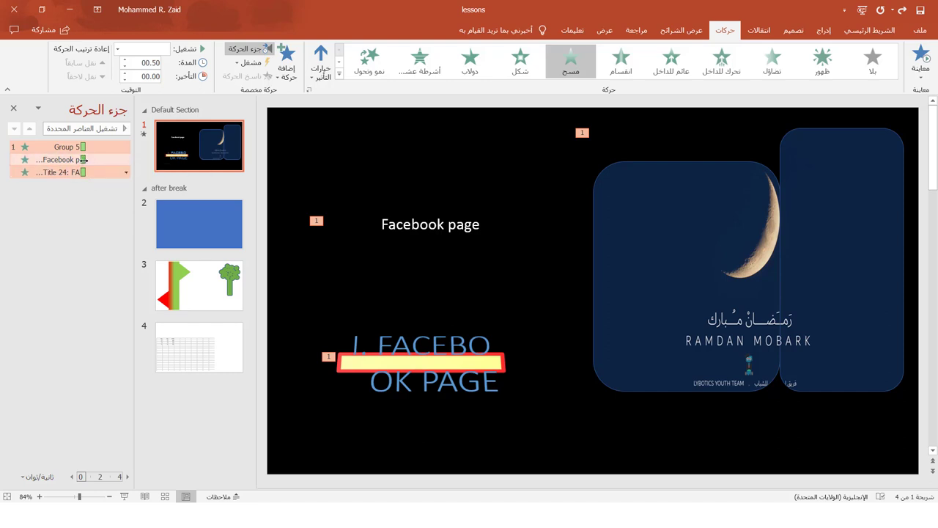
pyautogui.moveTo(84, 159); pyautogui.dragTo(88, 162)
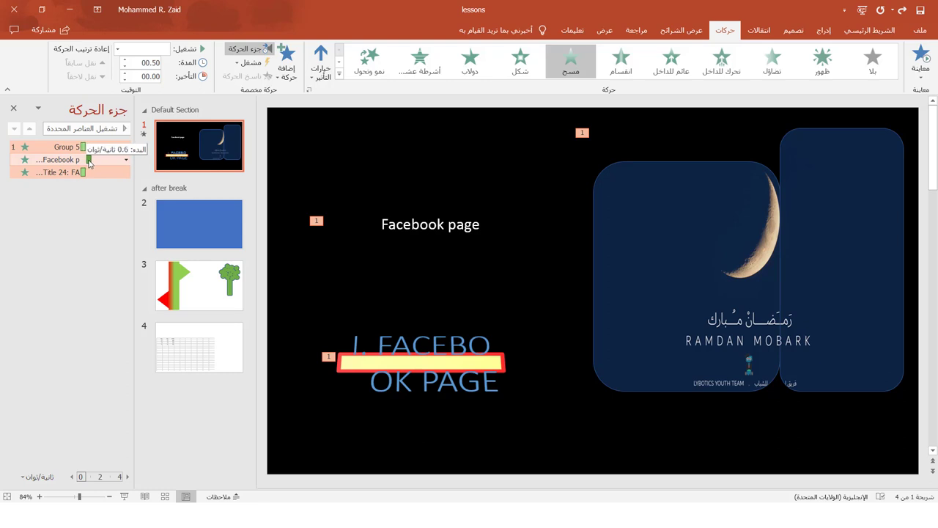
pyautogui.moveTo(83, 173); pyautogui.dragTo(95, 172)
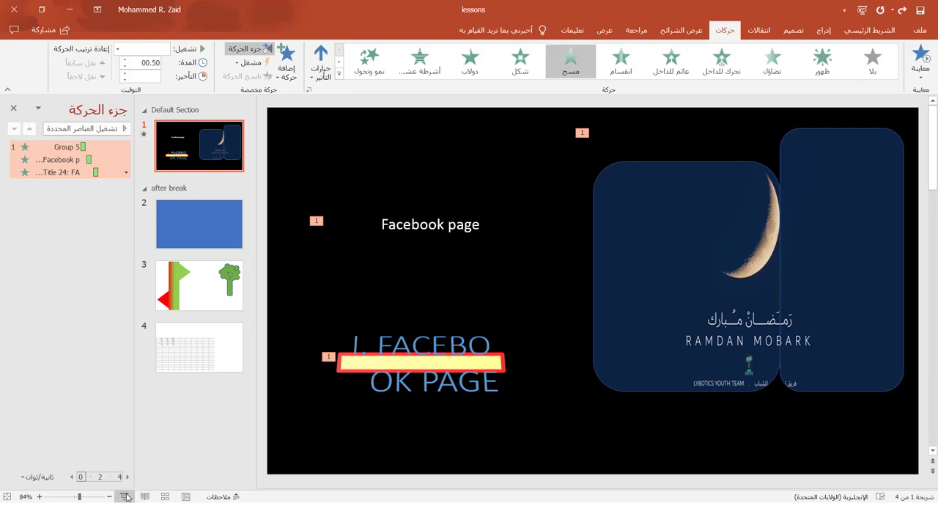
pyautogui.click(125, 496)
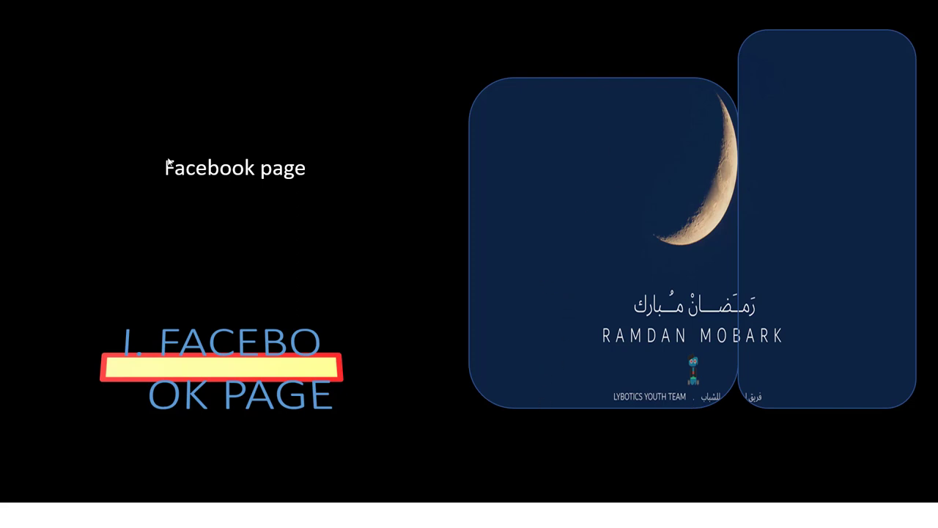
pyautogui.rightClick(359, 233)
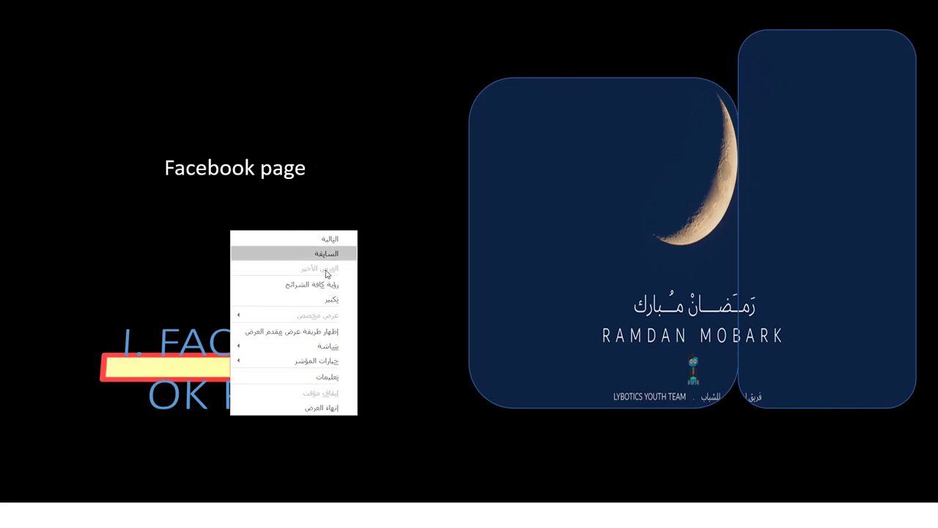
pyautogui.click(329, 409)
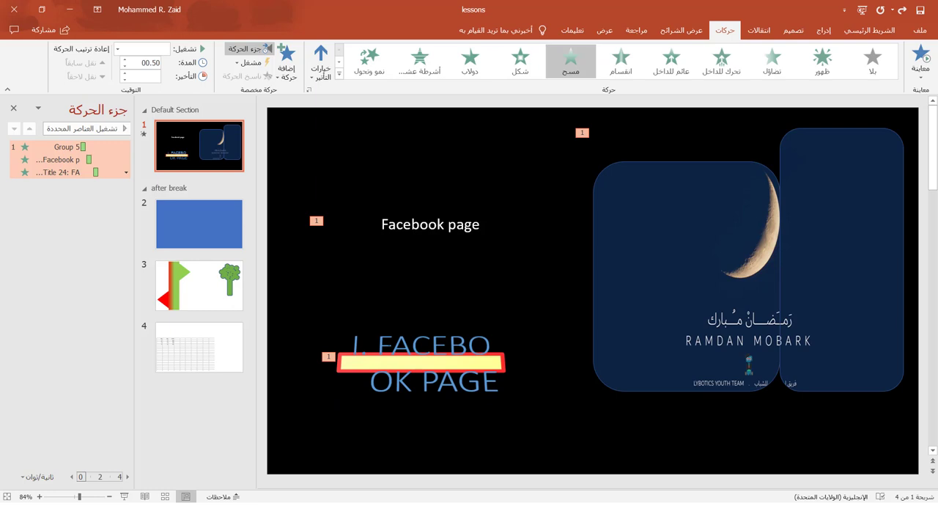
# - Insert a new text box below the Facebook page caption with white text
pyautogui.click(461, 280)
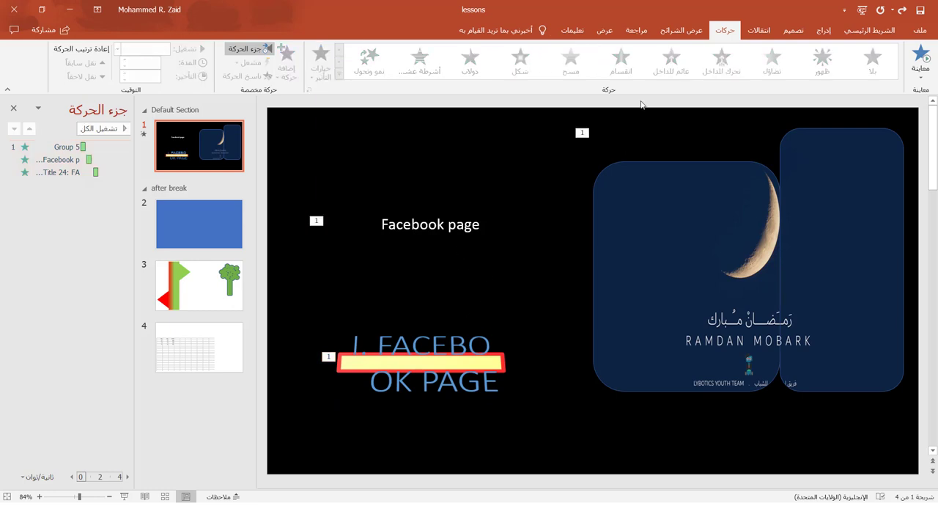
pyautogui.click(824, 37)
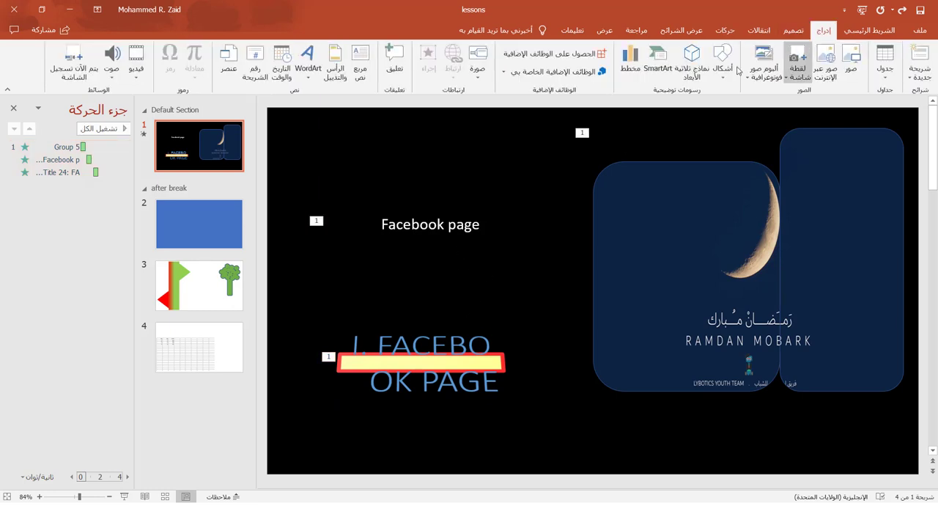
pyautogui.click(360, 63)
pyautogui.click(456, 288)
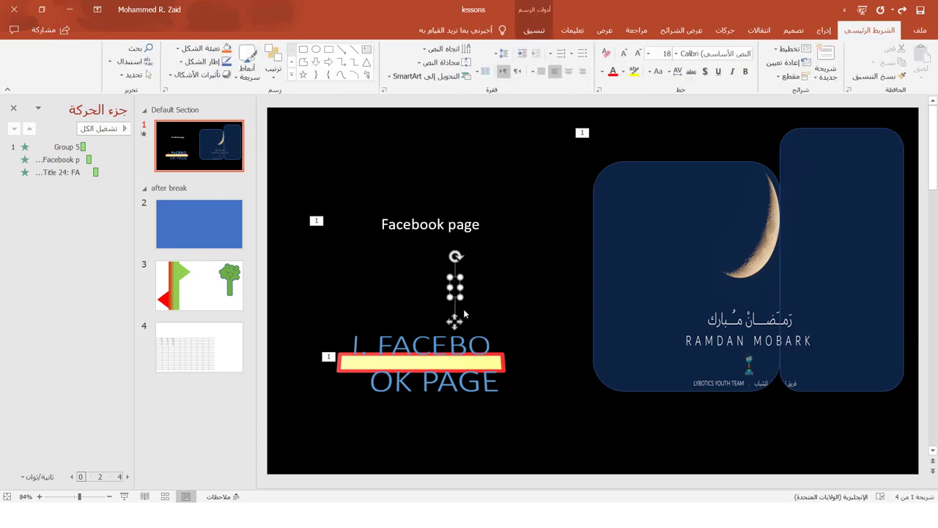
pyautogui.hotkey('alt', 'shift')
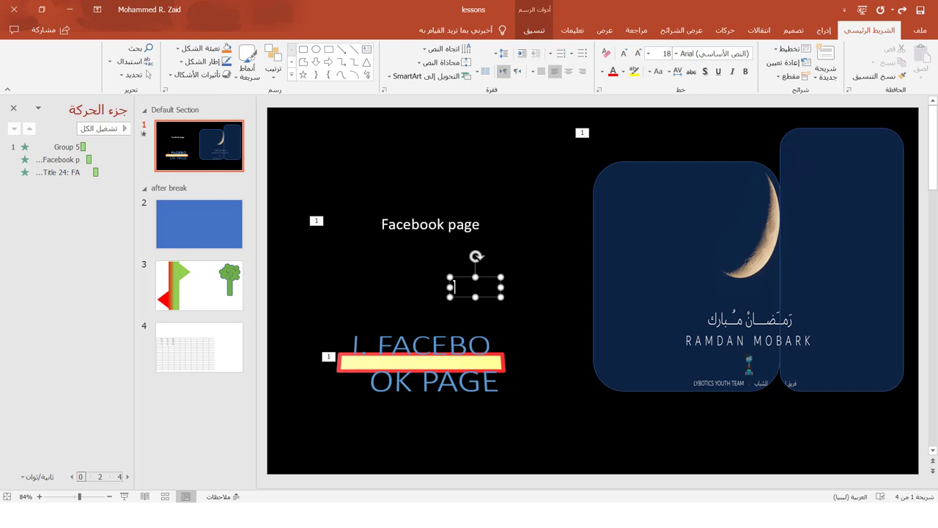
pyautogui.hotkey('ctrl', 'a')
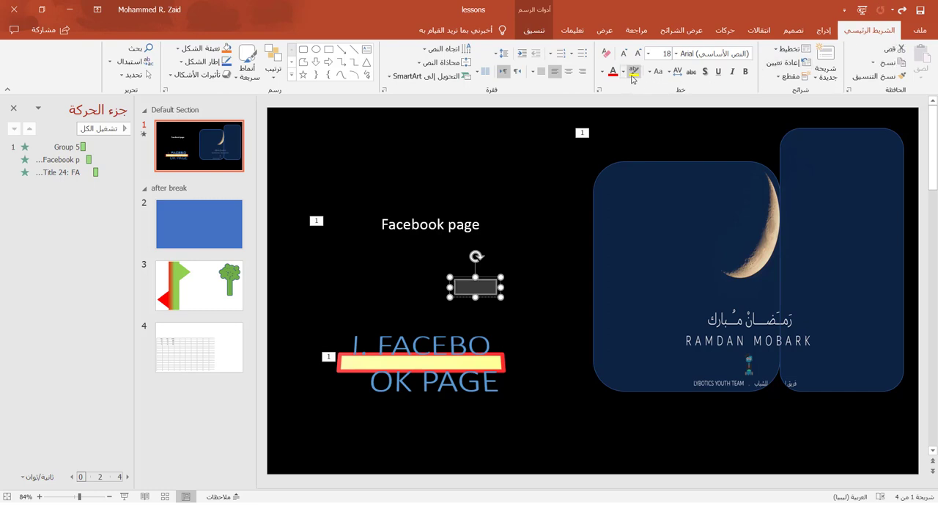
pyautogui.click(603, 72)
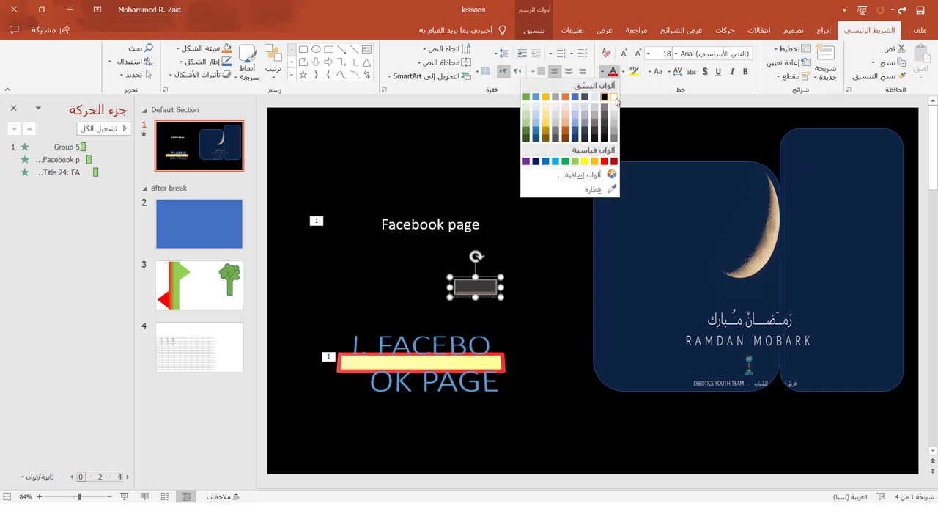
pyautogui.click(614, 97)
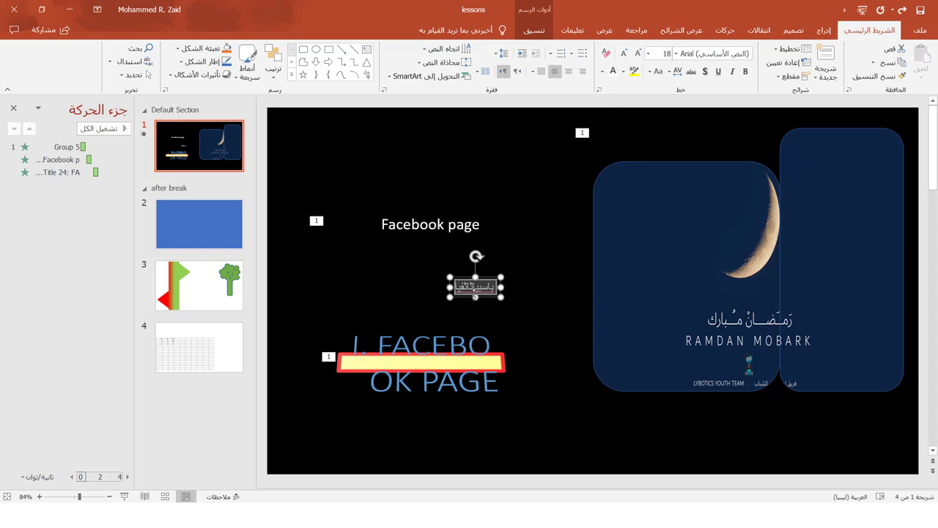
# - Fill it as a bulleted list: Fhfsrsbheb, Dfdsbrb, Ehrherhreh, erhreherhg
pyautogui.doubleClick(483, 290)
pyautogui.write('fhfsrsbheb')
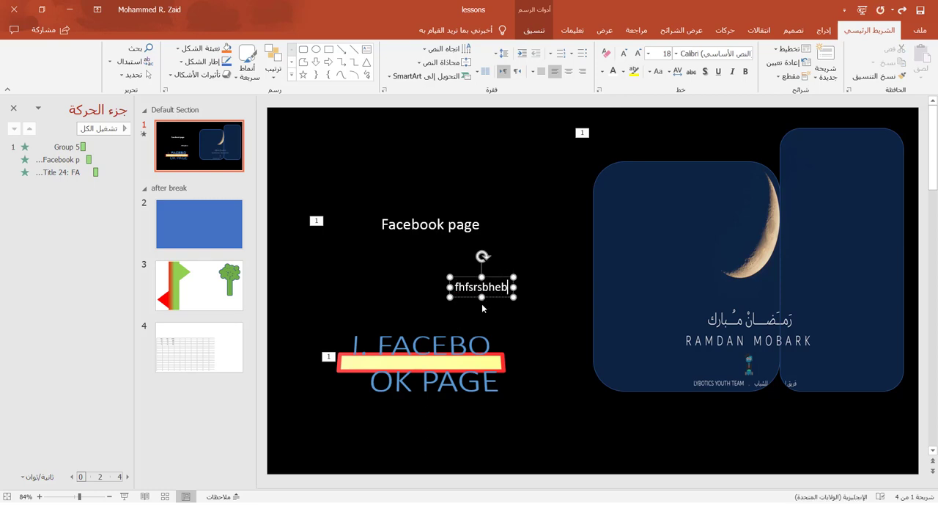
pyautogui.hotkey('ctrl', 'a')
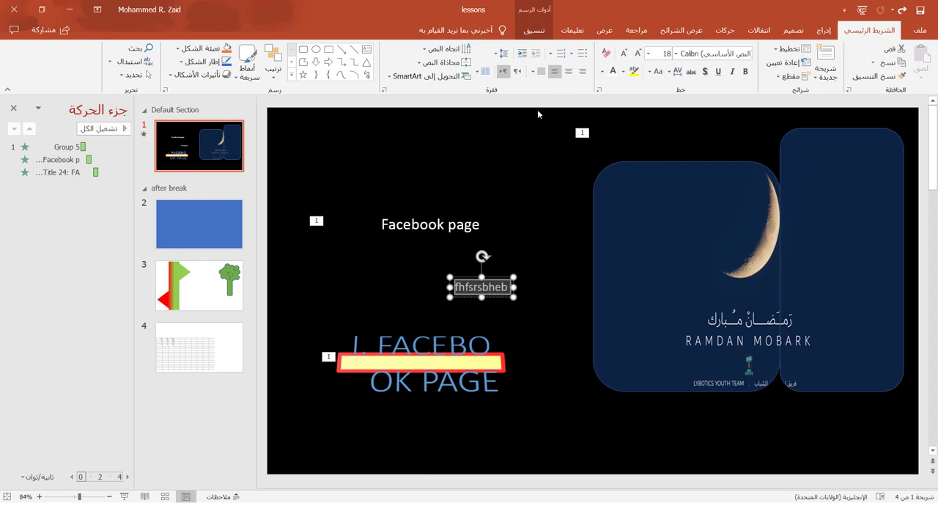
pyautogui.click(584, 55)
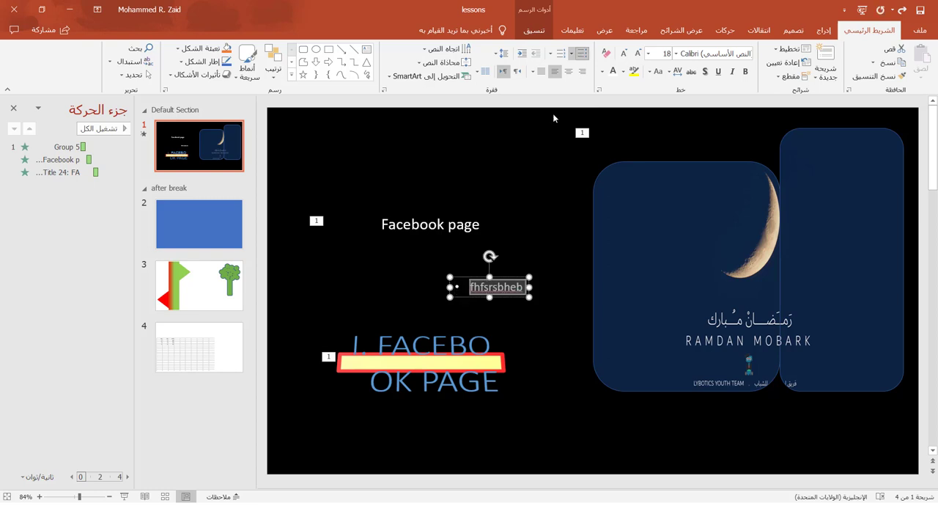
pyautogui.click(525, 290)
pyautogui.press('Return')
pyautogui.write('df')
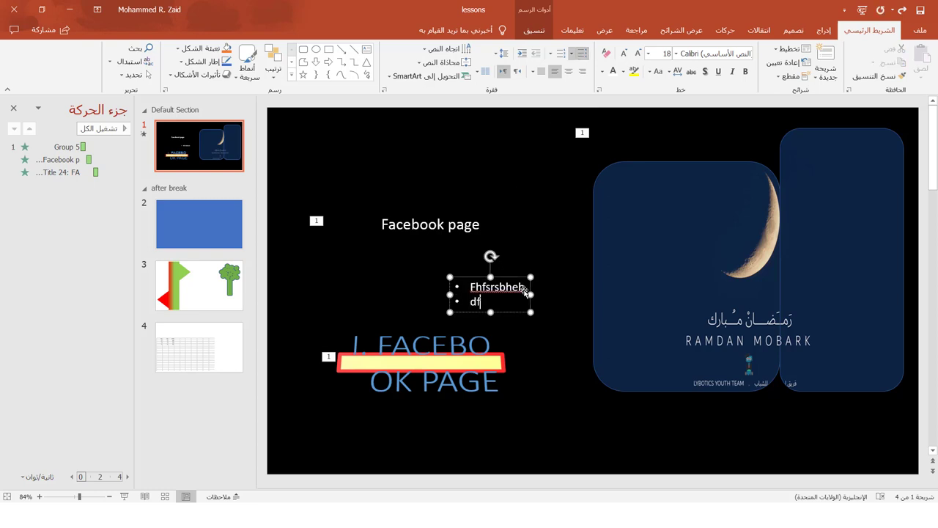
pyautogui.write('dsbrb')
pyautogui.press('Return')
pyautogui.write('ehrherhreh')
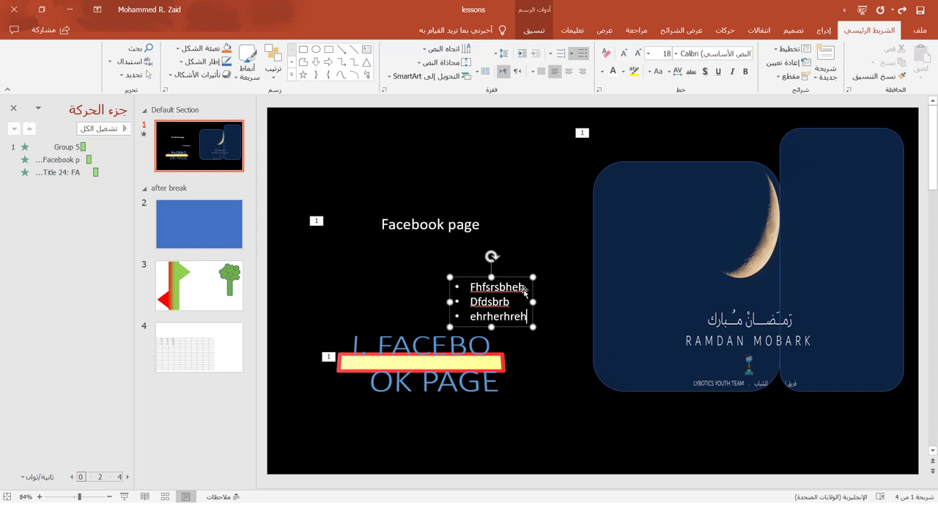
pyautogui.press('Return')
pyautogui.write('erhreherhg')
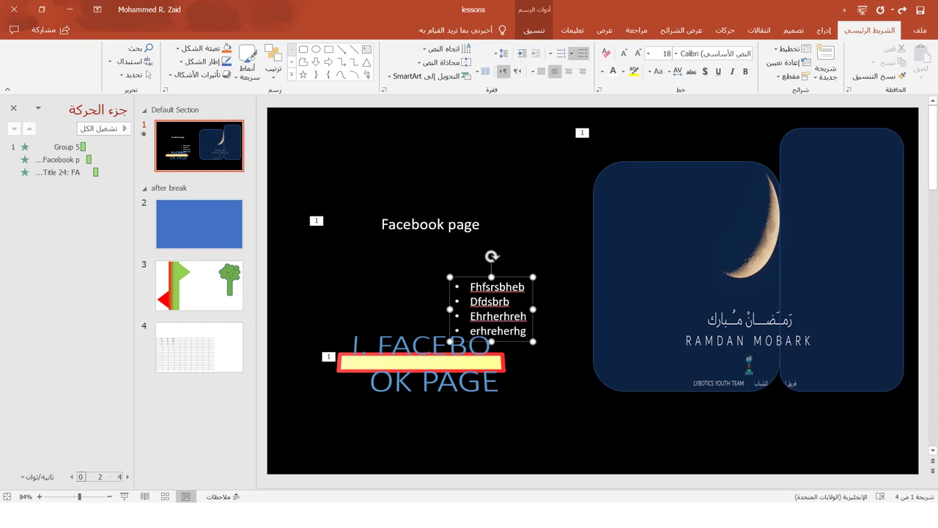
# - Raise the Facebook page title and move the bulleted list up beneath it
pyautogui.click(400, 220)
pyautogui.moveTo(402, 211); pyautogui.dragTo(402, 145)
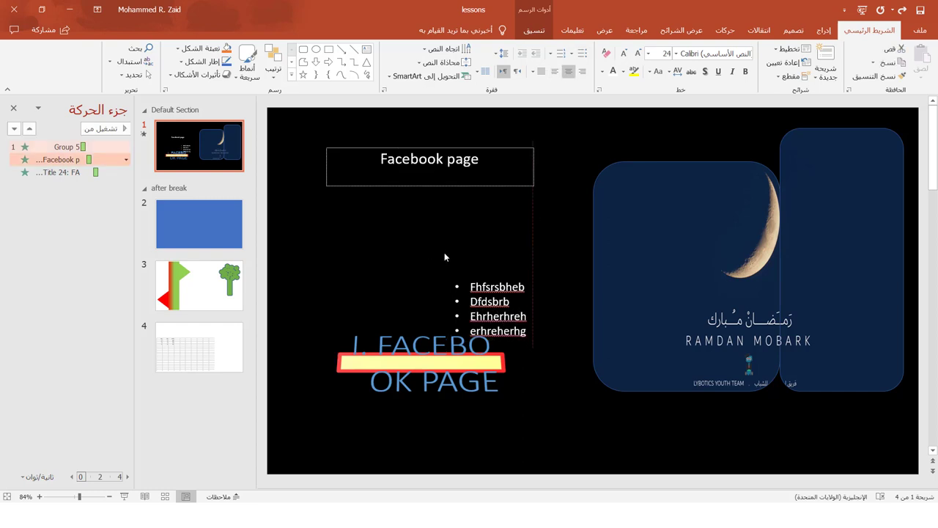
pyautogui.click(481, 279)
pyautogui.moveTo(425, 229)
pyautogui.mouseDown()
pyautogui.moveTo(409, 219)
pyautogui.moveTo(446, 227)
pyautogui.mouseUp()
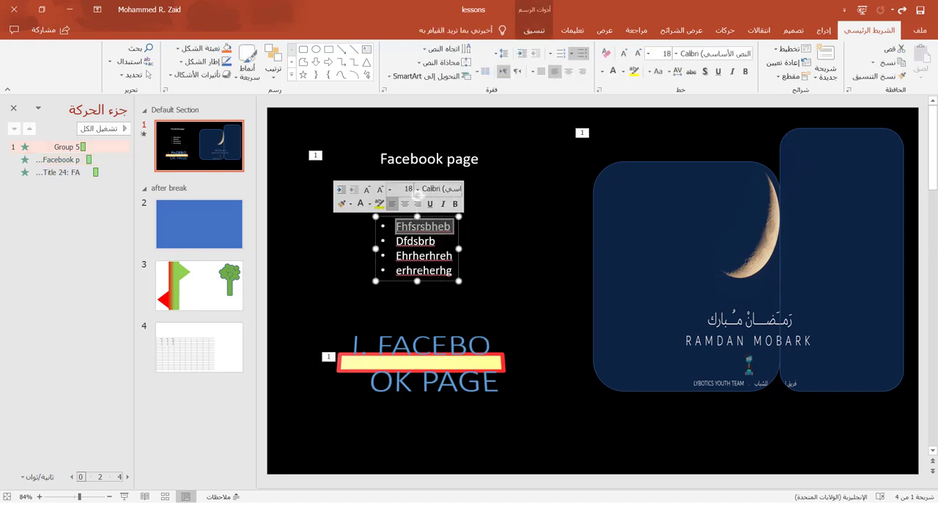
pyautogui.click(428, 281)
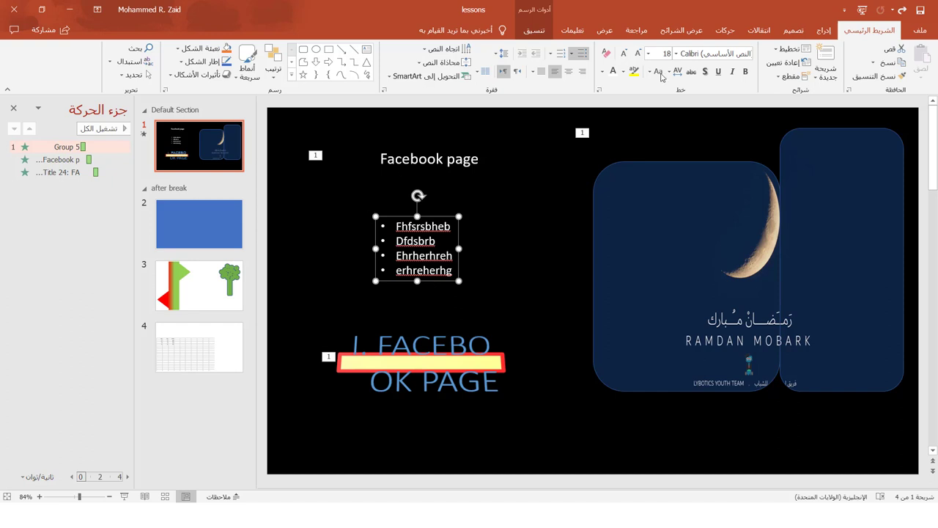
pyautogui.click(722, 31)
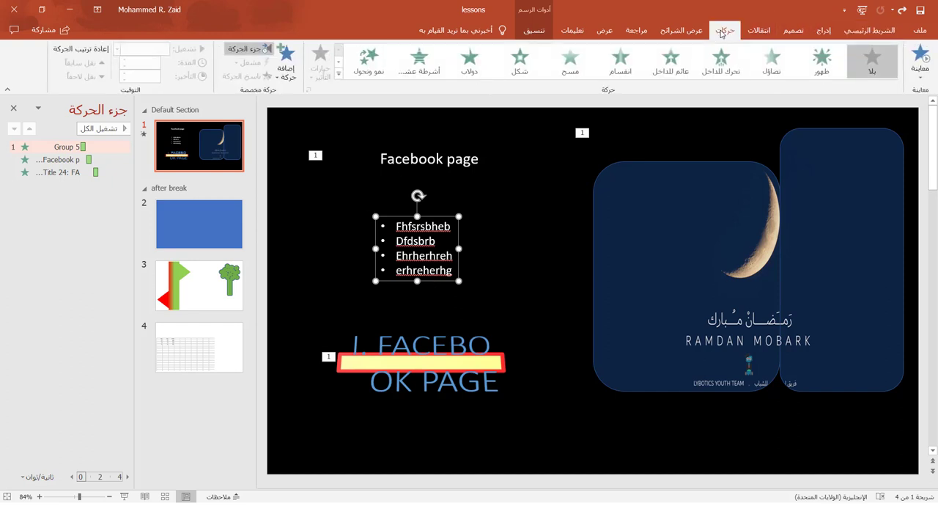
pyautogui.click(13, 108)
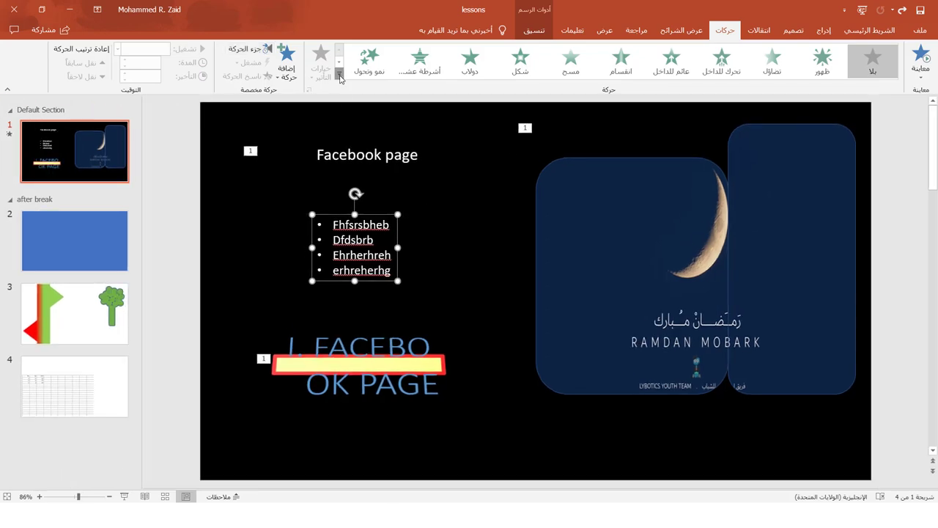
# - Apply the Circle entrance effect to the bulleted list box from More Entrance Effects
pyautogui.click(339, 77)
pyautogui.click(795, 386)
pyautogui.click(525, 195)
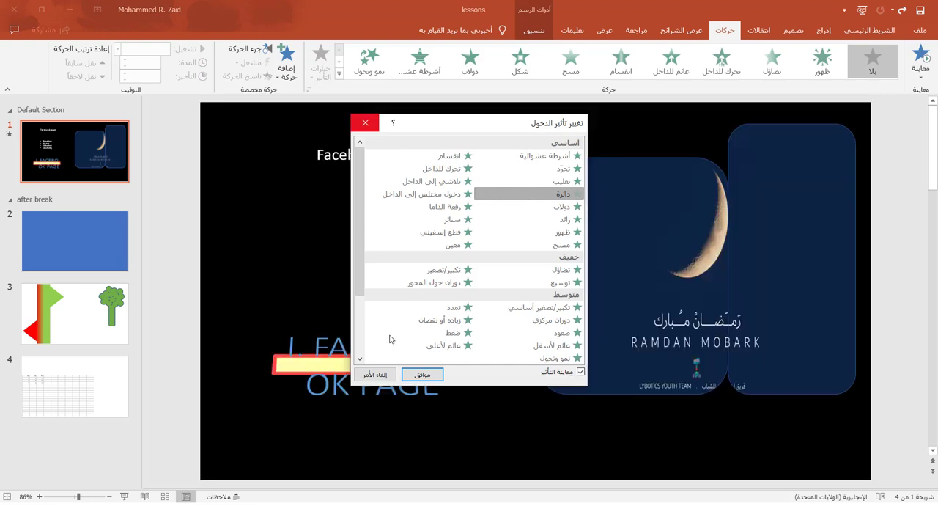
pyautogui.click(416, 375)
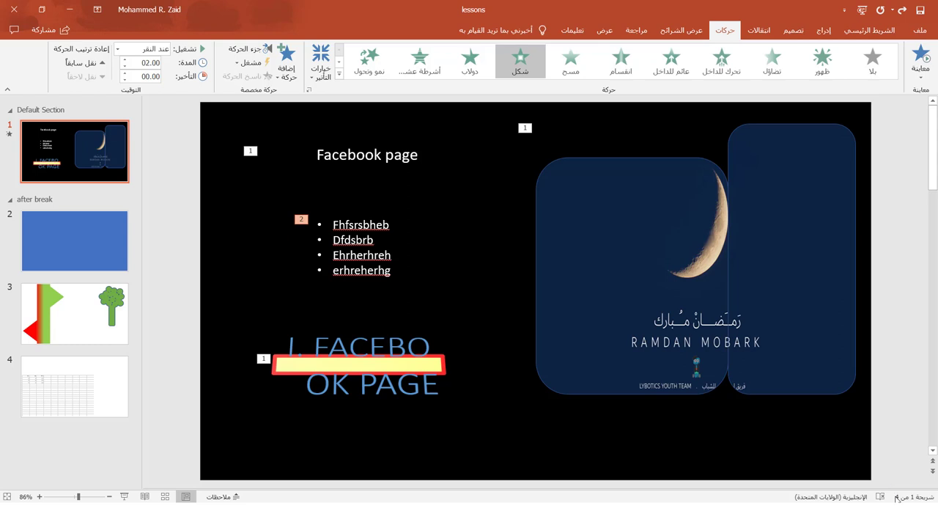
# - Reselect the whole list box and view its Effect Options on the Animations tab
pyautogui.click(378, 254)
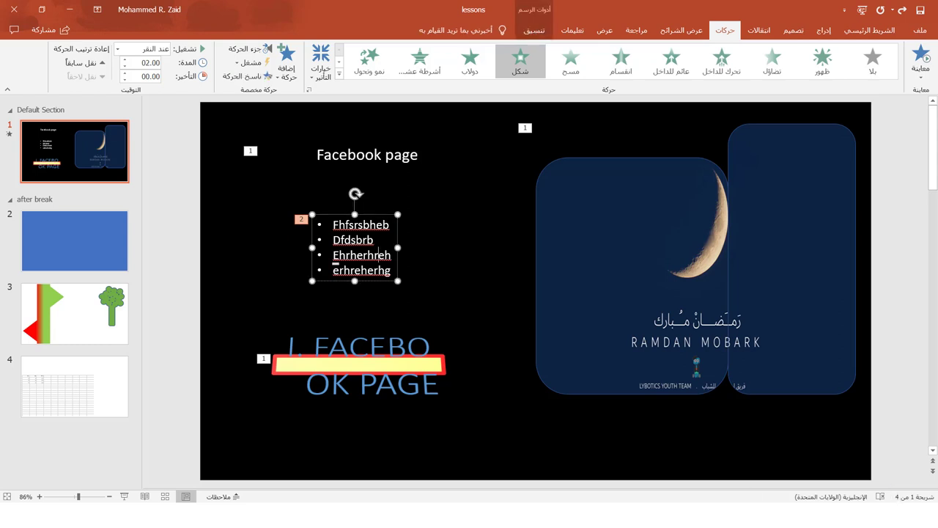
pyautogui.click(382, 214)
pyautogui.click(876, 31)
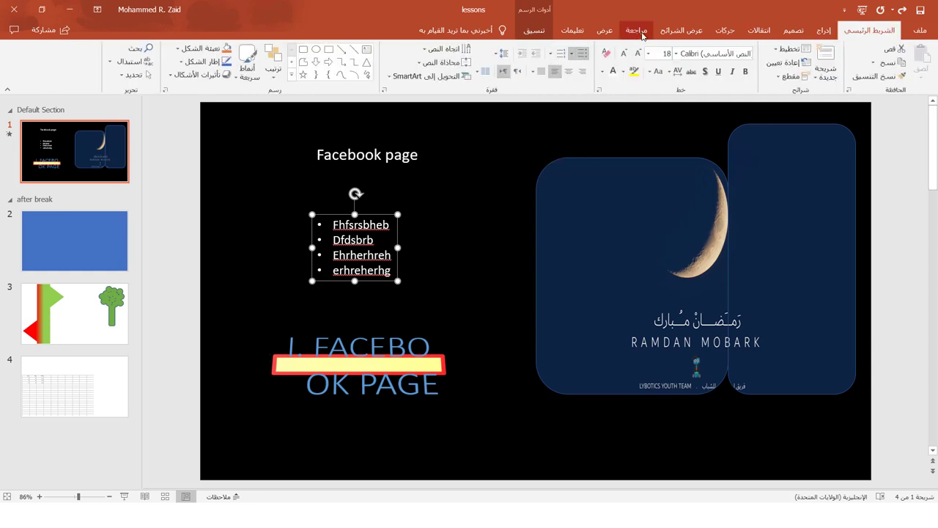
pyautogui.click(722, 33)
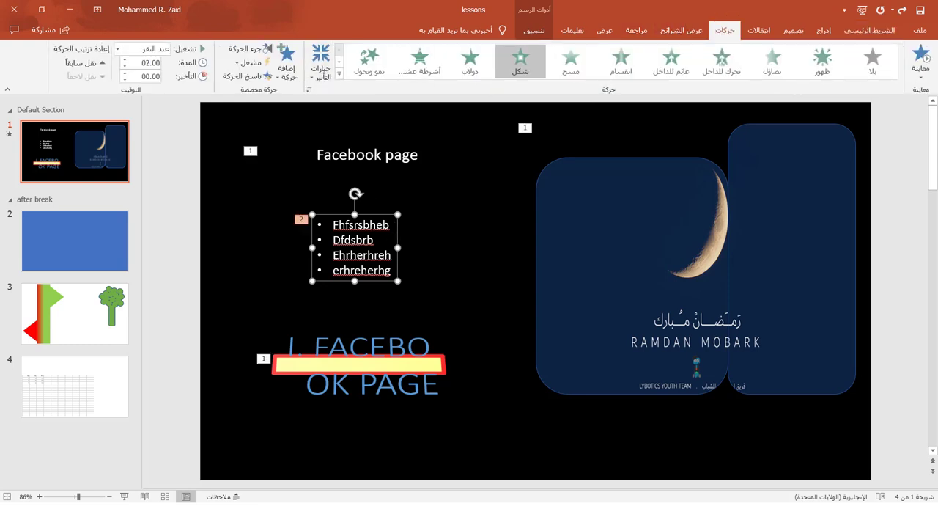
pyautogui.click(322, 60)
# - Open the list's Circle effect timing settings (on click, no delay, 2 s) from the Animation Pane
pyautogui.click(323, 58)
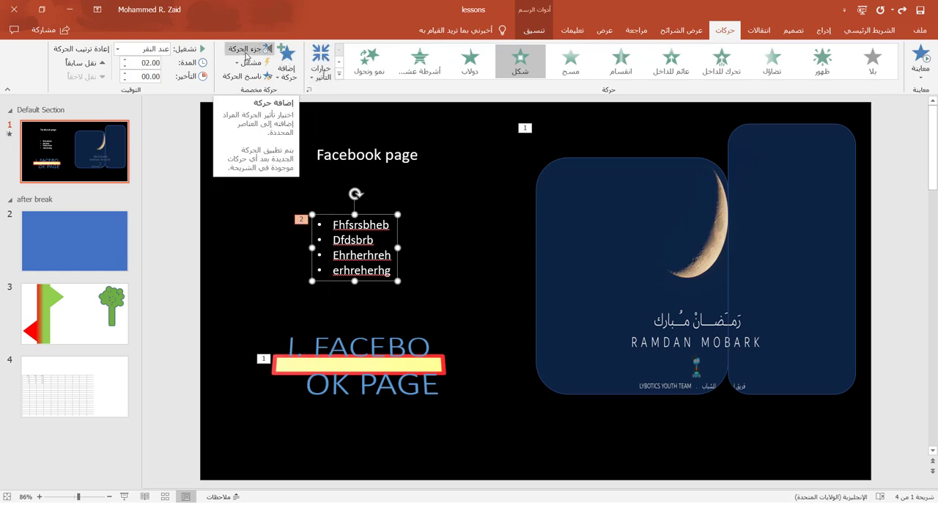
pyautogui.click(248, 49)
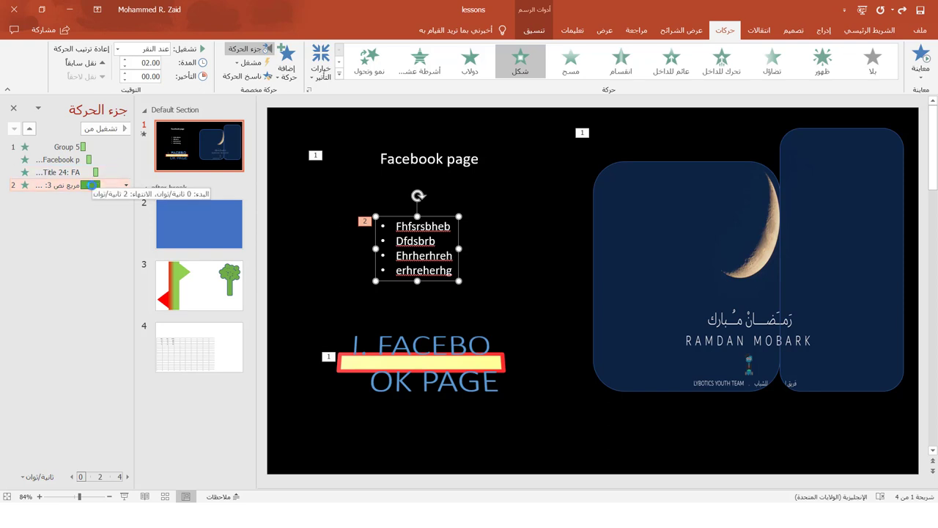
pyautogui.doubleClick(90, 186)
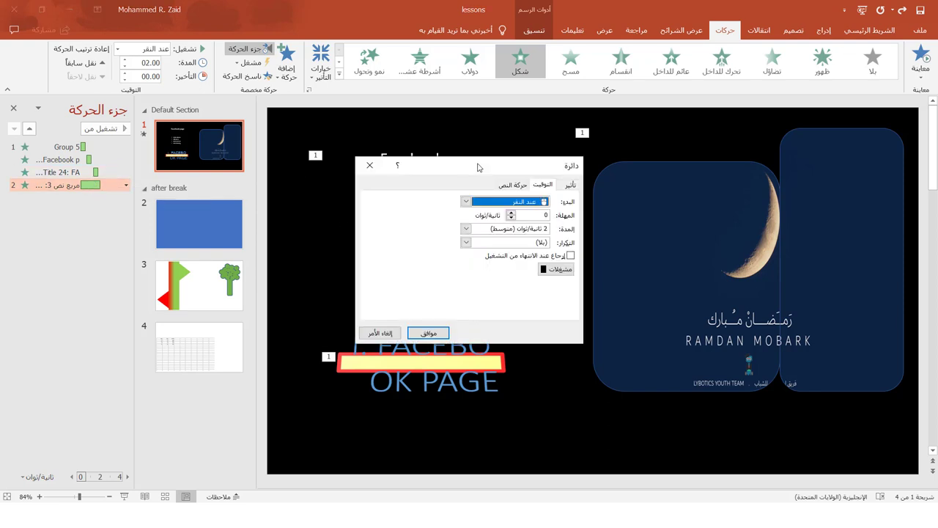
# - Set the bulleted text to animate by first-level paragraphs
pyautogui.moveTo(478, 164); pyautogui.dragTo(478, 172)
pyautogui.click(570, 193)
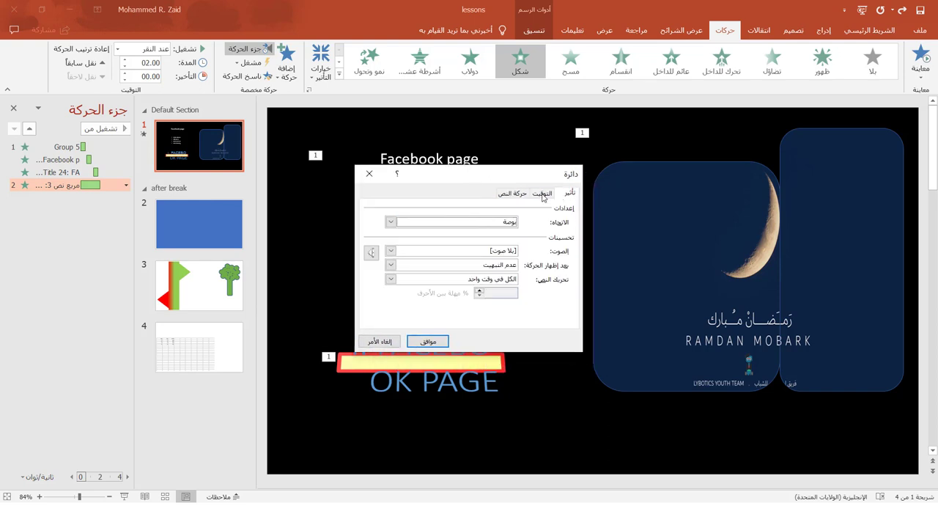
pyautogui.click(543, 194)
pyautogui.click(508, 195)
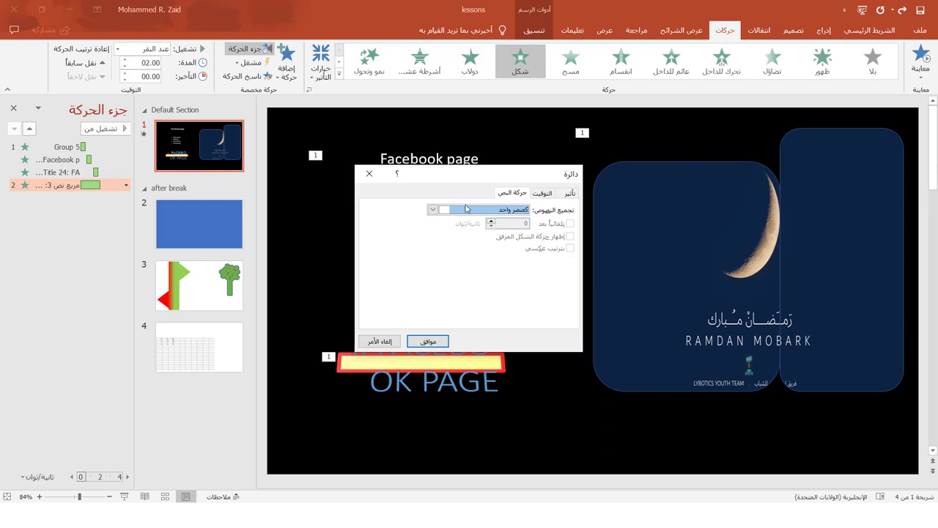
pyautogui.click(432, 209)
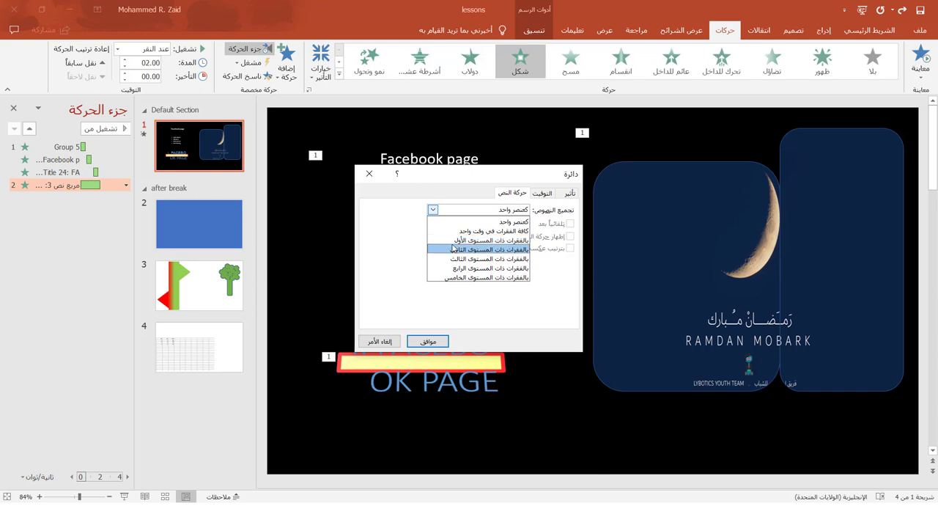
pyautogui.click(454, 242)
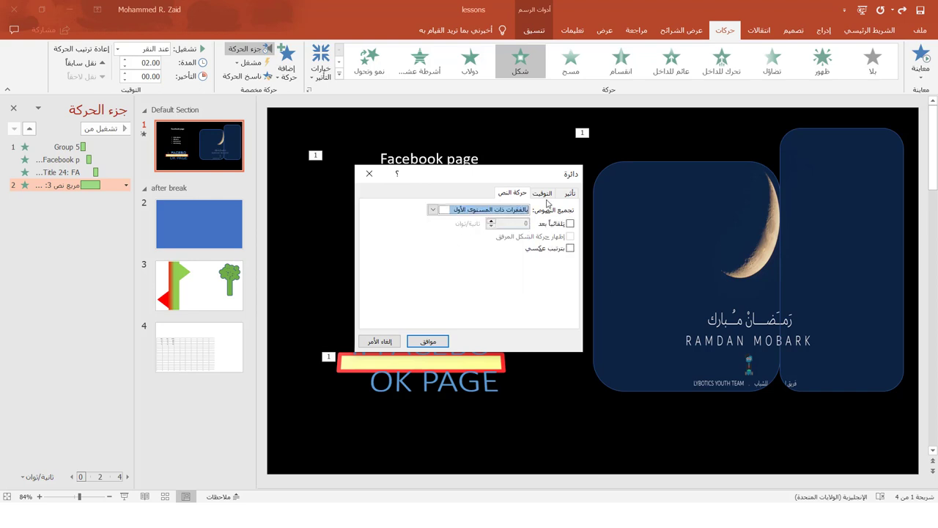
# - Review the timing settings, keeping repeat and duration unchanged and the start On Click
pyautogui.click(543, 194)
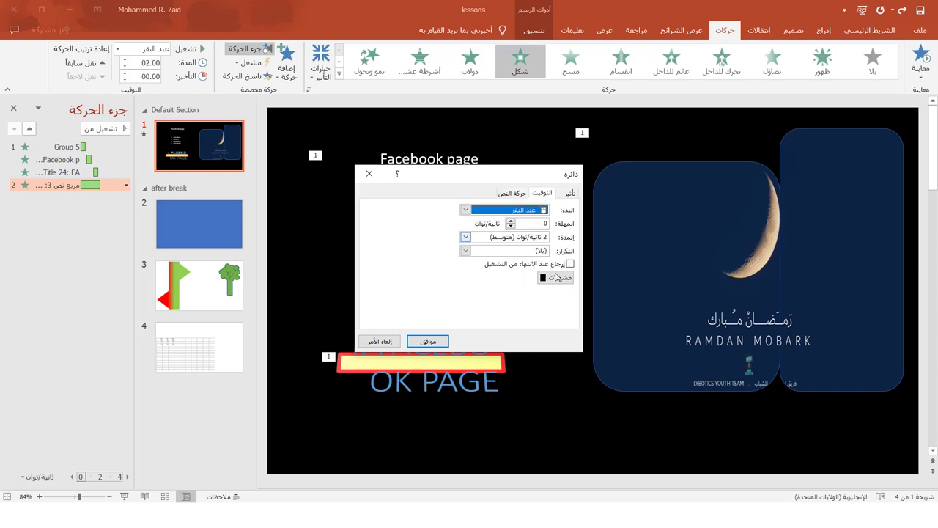
pyautogui.click(465, 251)
pyautogui.click(464, 239)
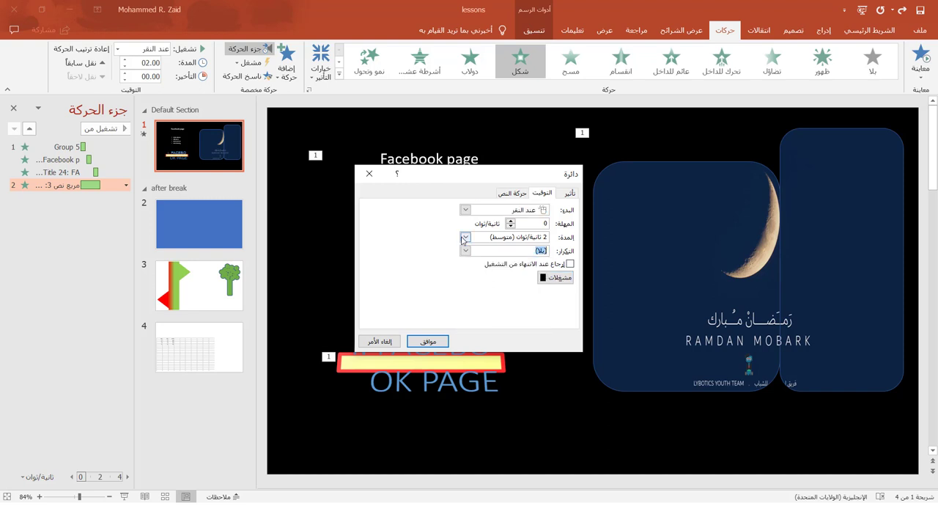
pyautogui.click(464, 239)
pyautogui.click(464, 239)
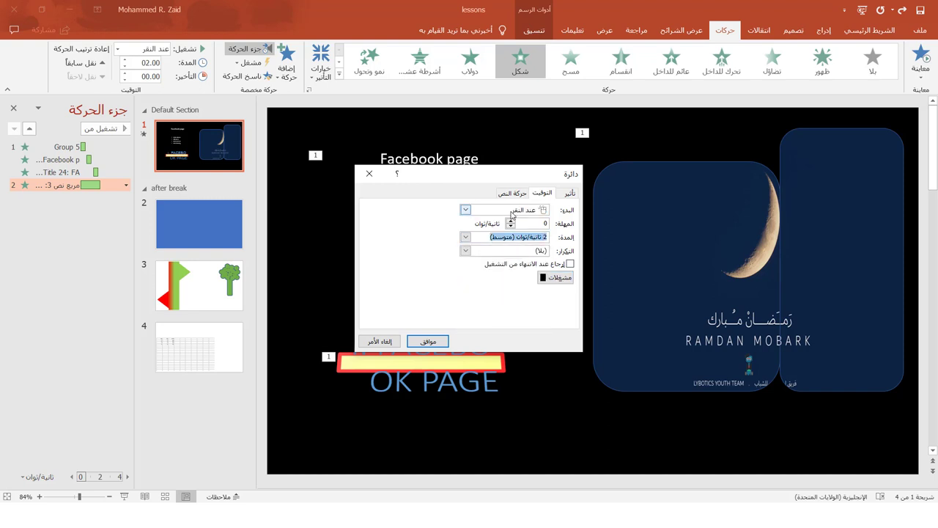
pyautogui.click(467, 210)
pyautogui.click(467, 211)
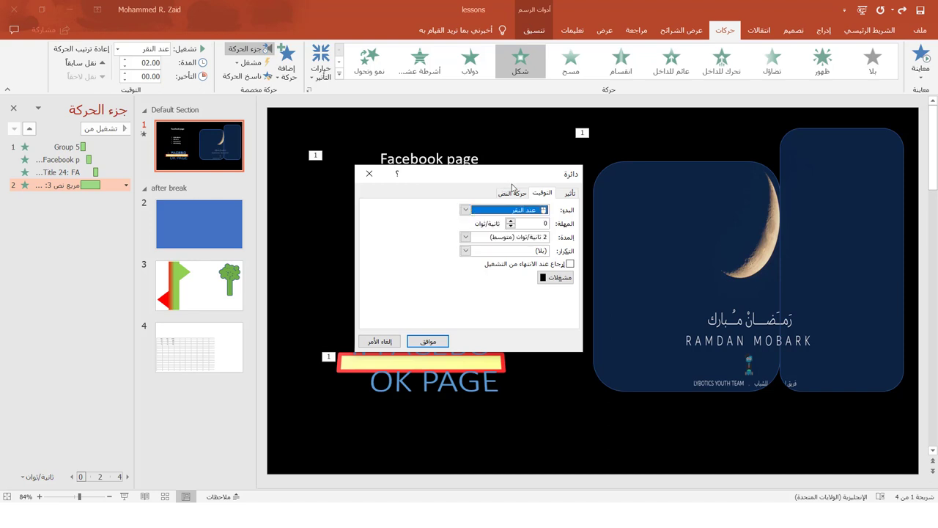
# - Dim the text to light grey after animation and confirm the effect settings
pyautogui.click(570, 195)
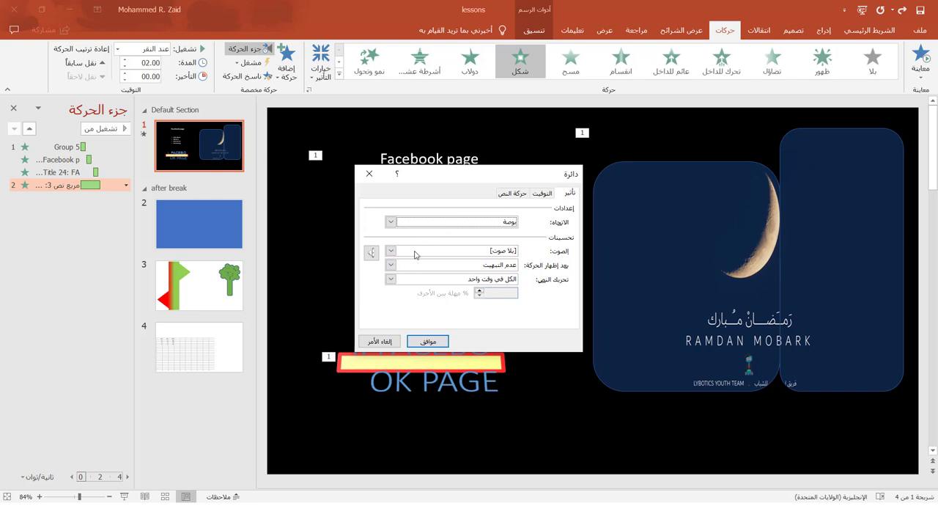
pyautogui.click(391, 279)
pyautogui.click(391, 280)
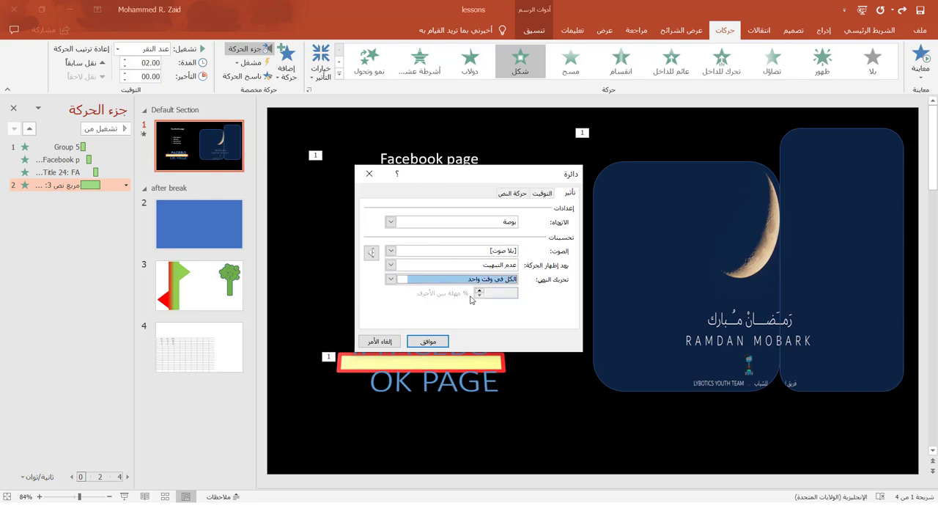
pyautogui.click(393, 265)
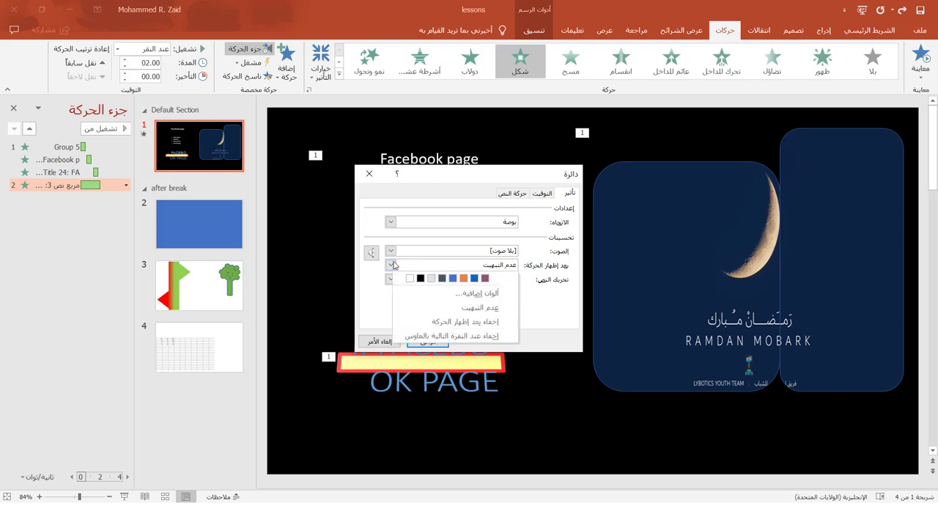
pyautogui.click(430, 281)
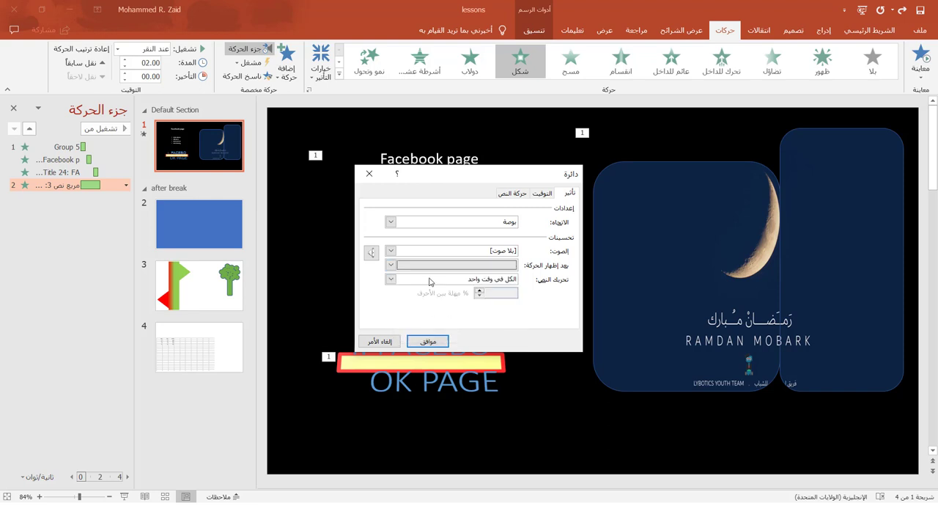
pyautogui.click(442, 340)
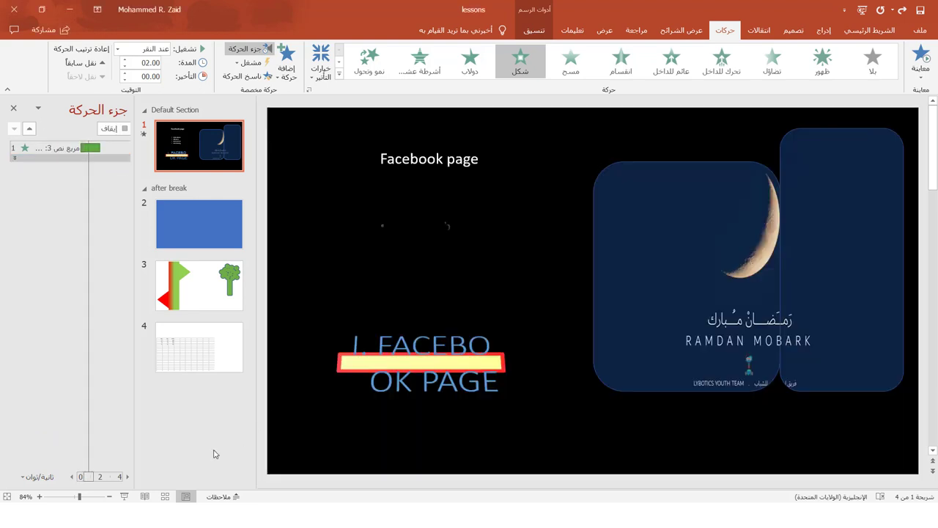
pyautogui.click(124, 496)
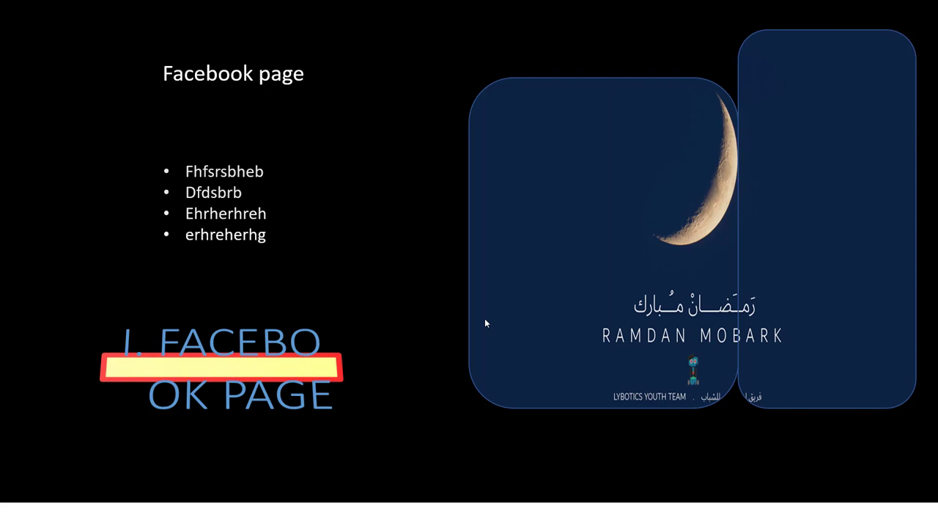
pyautogui.rightClick(291, 213)
pyautogui.click(265, 378)
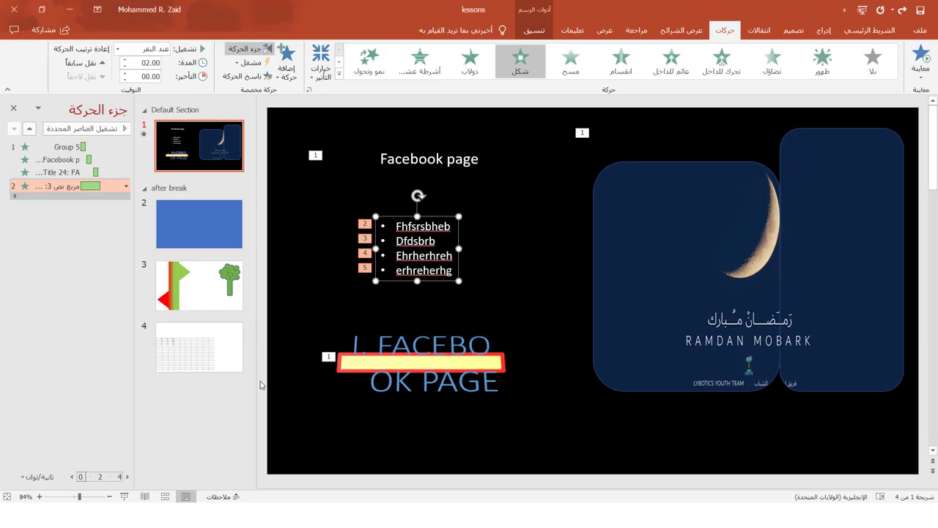
# - Apply the Teeter emphasis effect to the crescent card group, then start the slide show
pyautogui.click(334, 215)
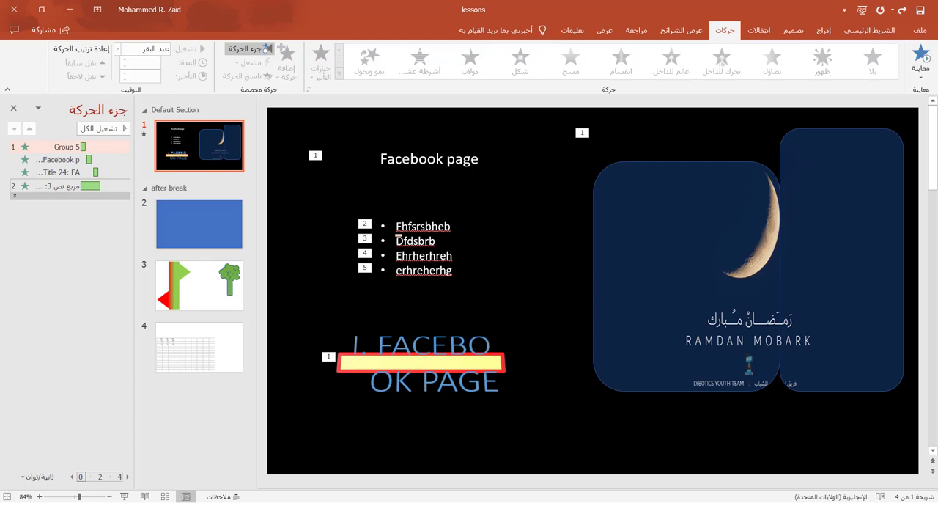
pyautogui.click(601, 235)
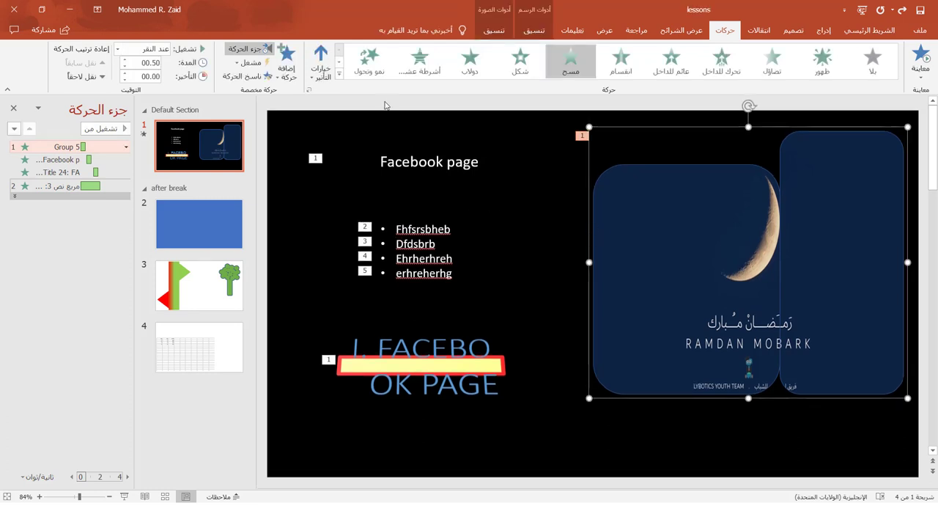
pyautogui.click(338, 75)
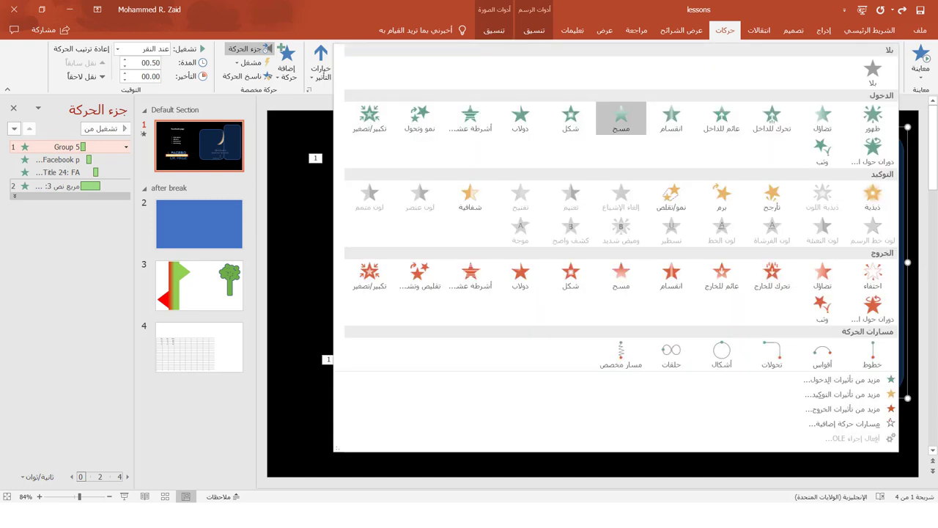
pyautogui.click(851, 394)
pyautogui.moveTo(470, 135); pyautogui.dragTo(500, 231)
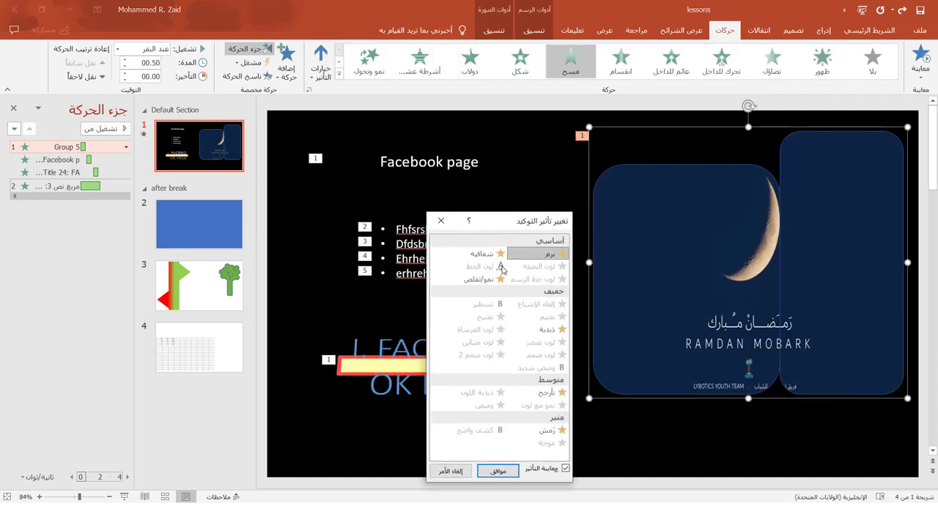
pyautogui.click(488, 257)
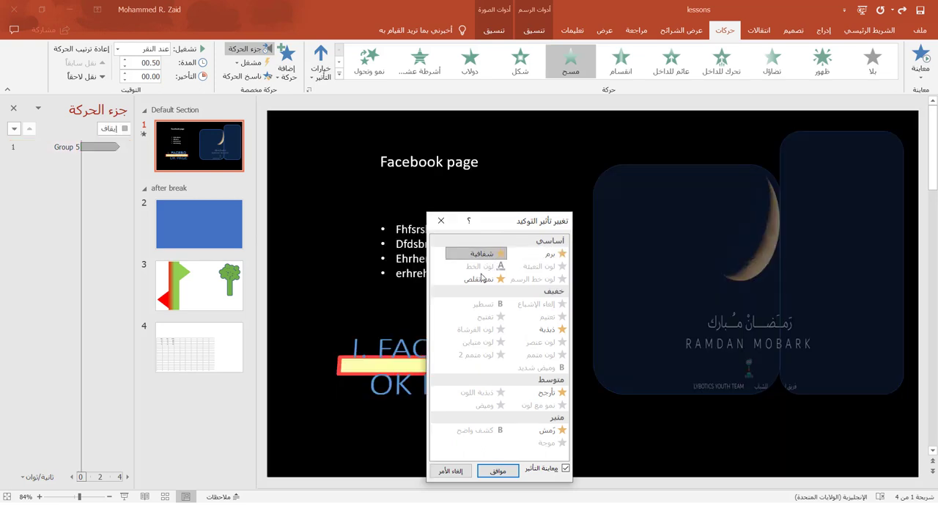
pyautogui.click(546, 330)
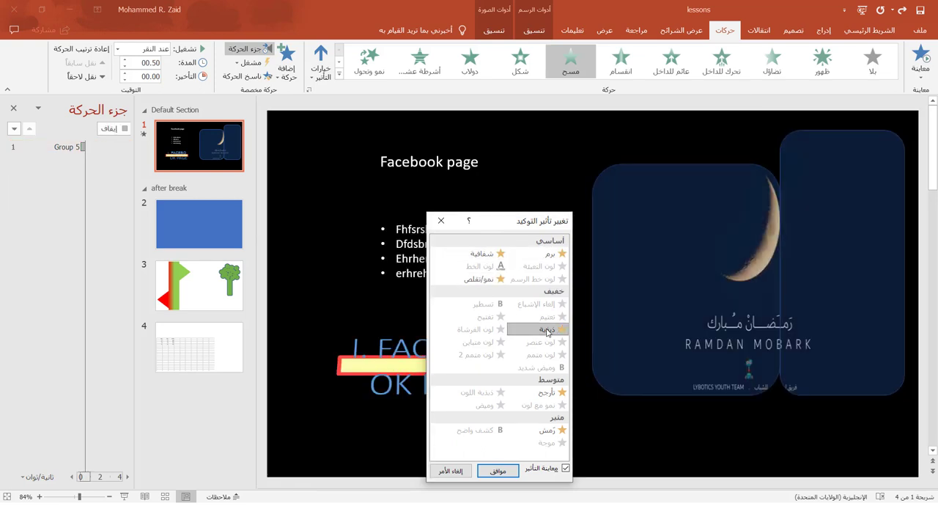
pyautogui.click(496, 471)
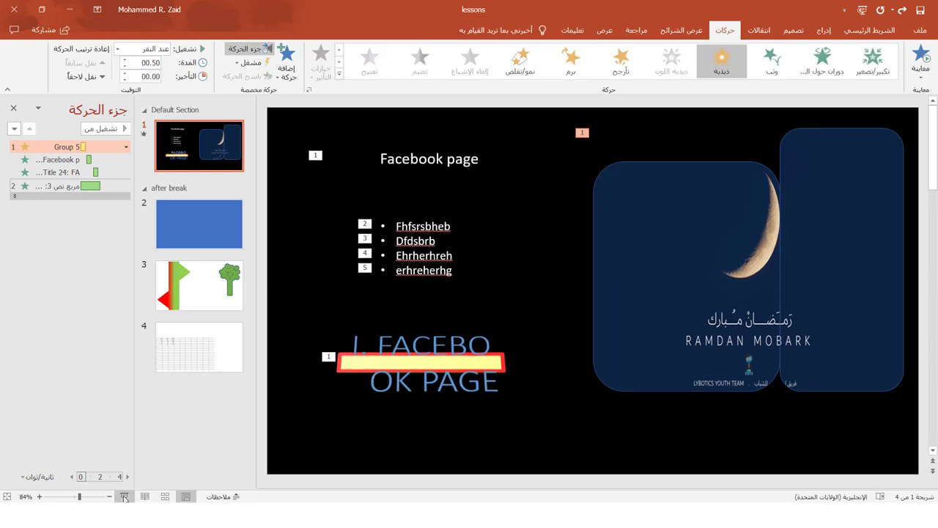
pyautogui.press('F5')
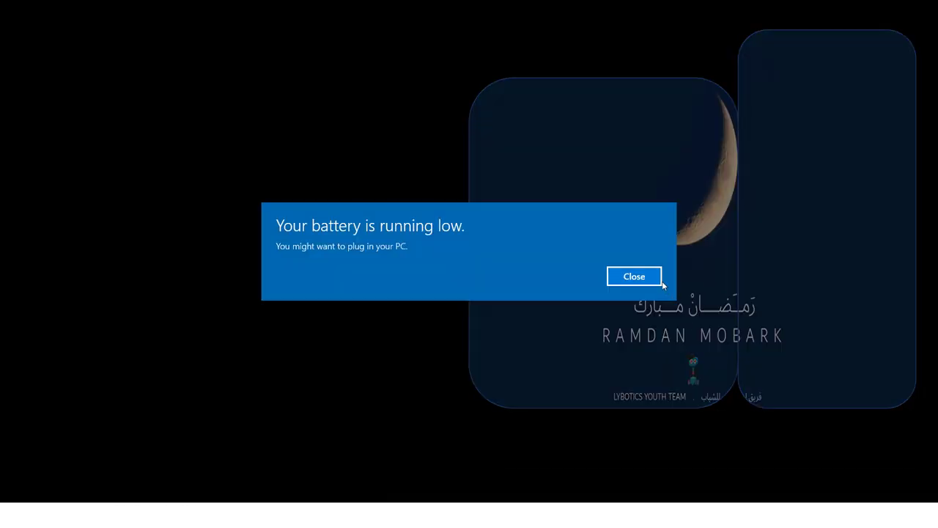
pyautogui.click(658, 279)
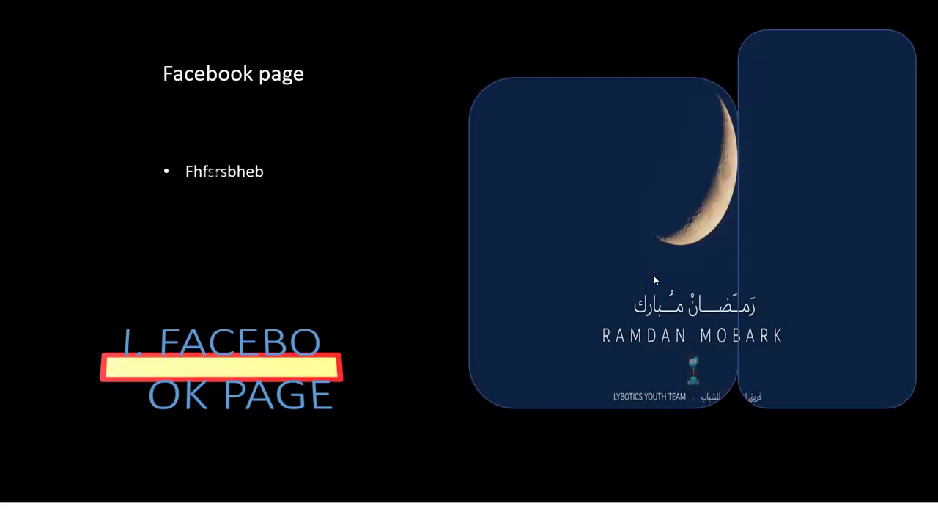
pyautogui.rightClick(697, 212)
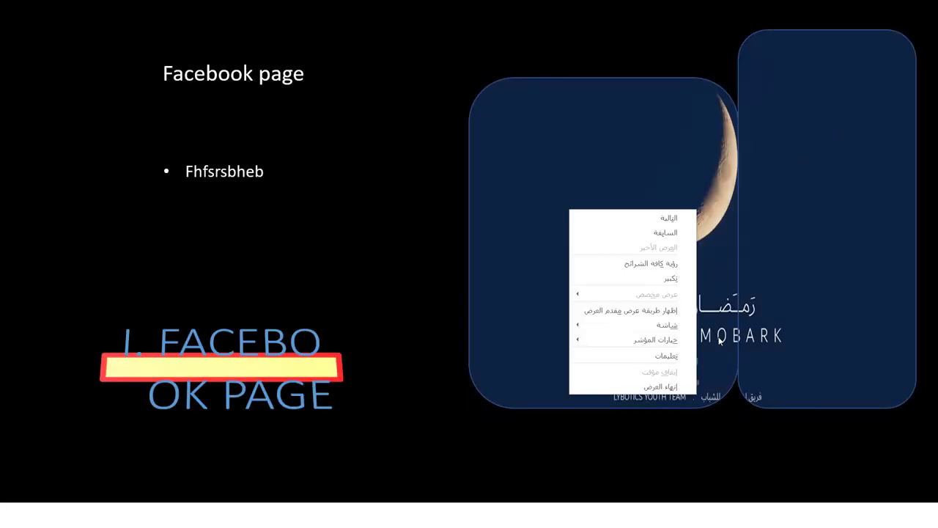
pyautogui.click(672, 392)
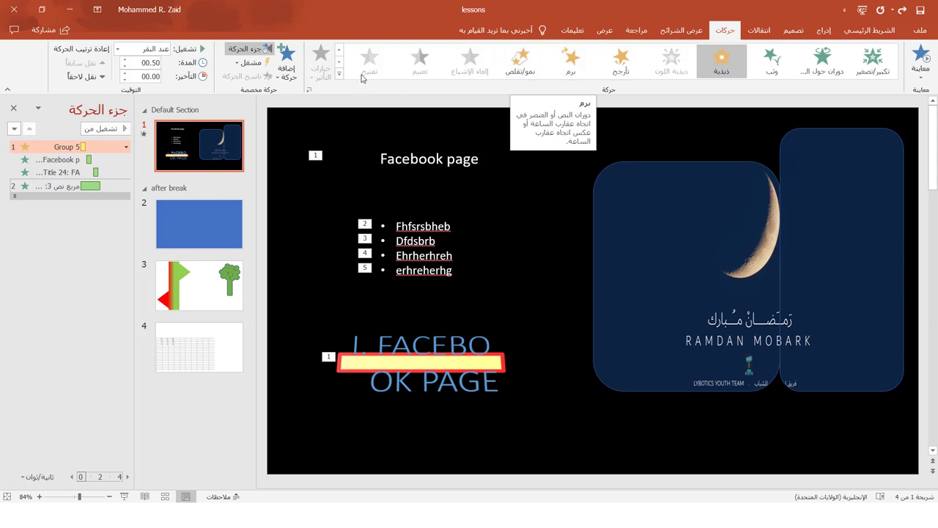
# - Apply the Split exit effect to the selected crescent card group
pyautogui.click(339, 75)
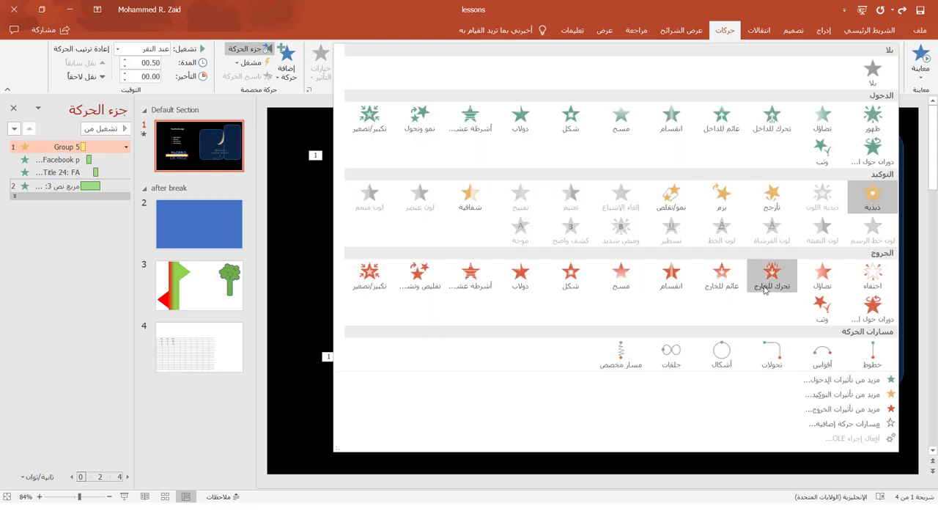
pyautogui.click(315, 309)
pyautogui.click(853, 273)
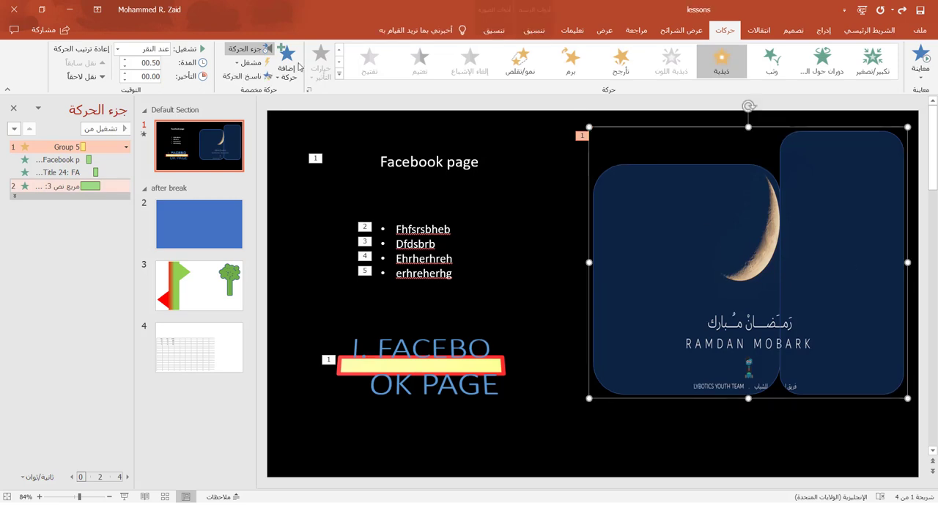
pyautogui.click(339, 74)
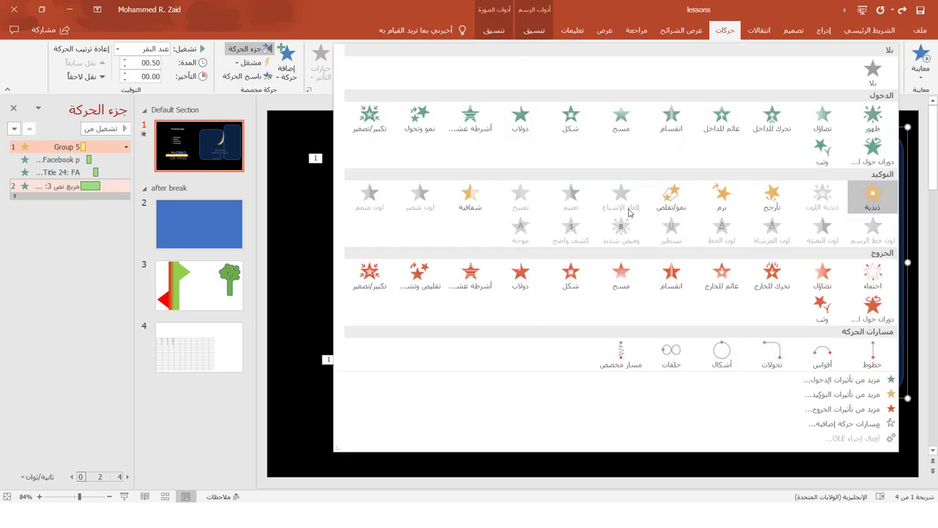
pyautogui.click(674, 288)
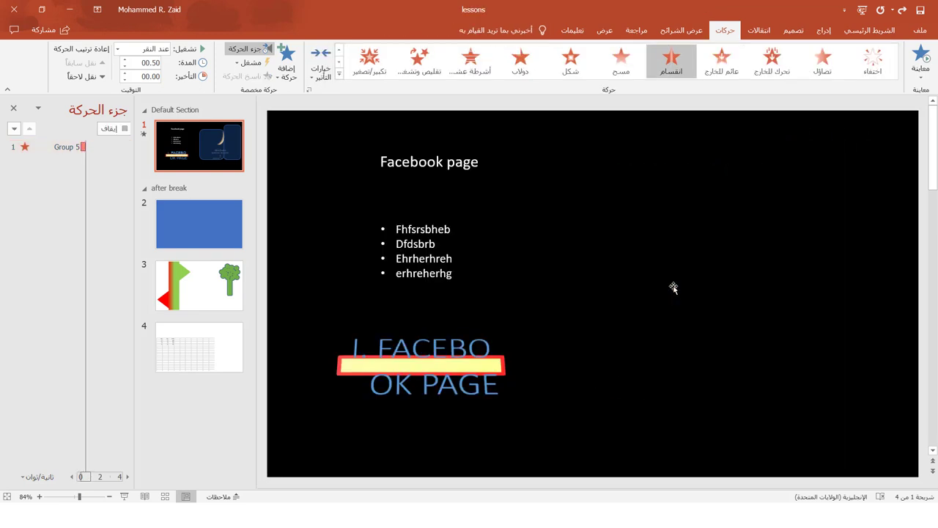